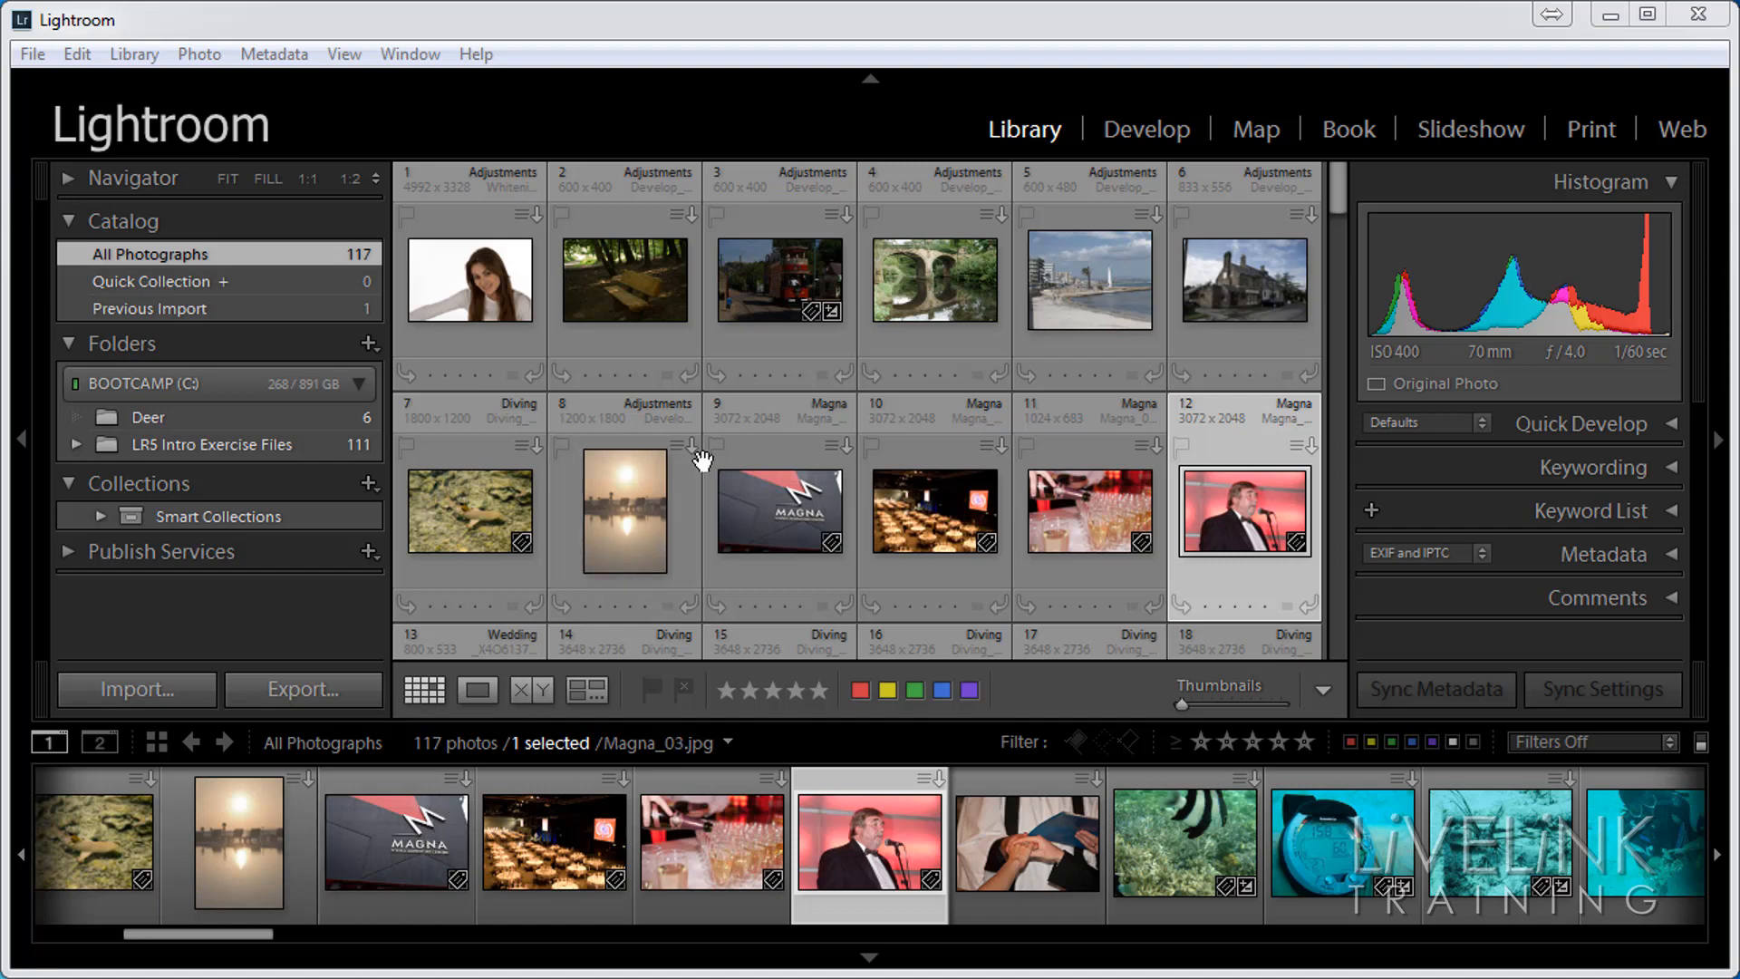
# - Add the smiling woman portrait, the Magna building sign and the tuxedoed speaker photo to the Quick Collection
pyautogui.press('b')
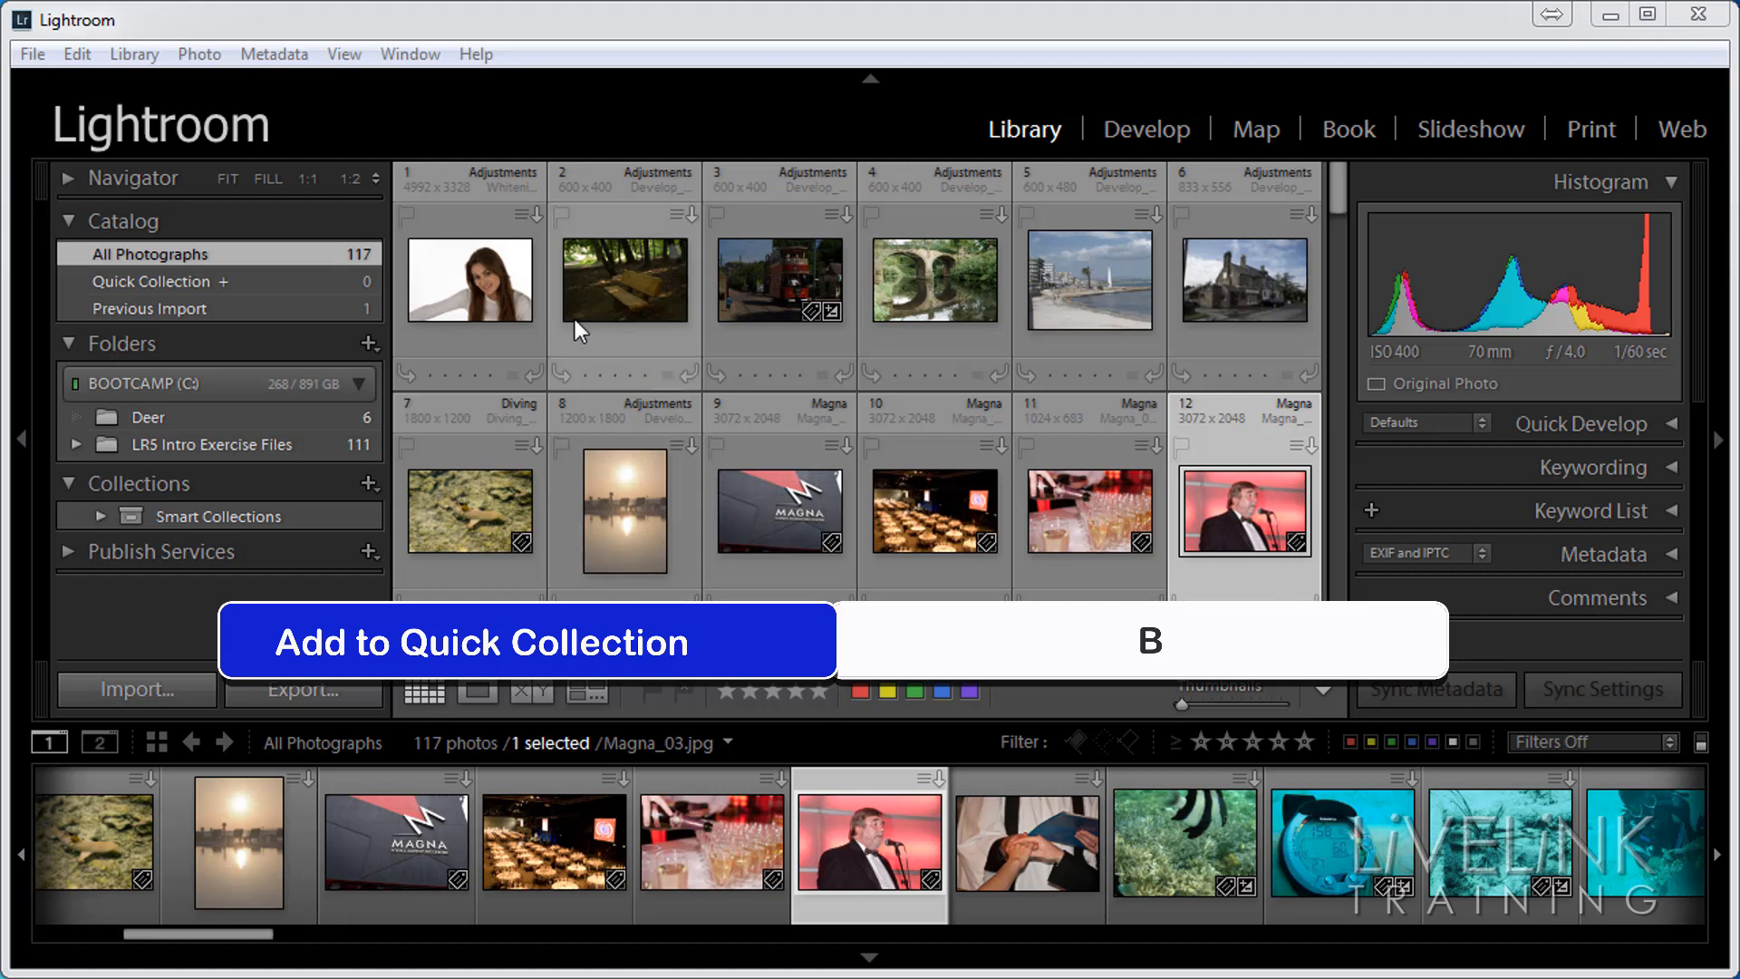
pyautogui.click(520, 252)
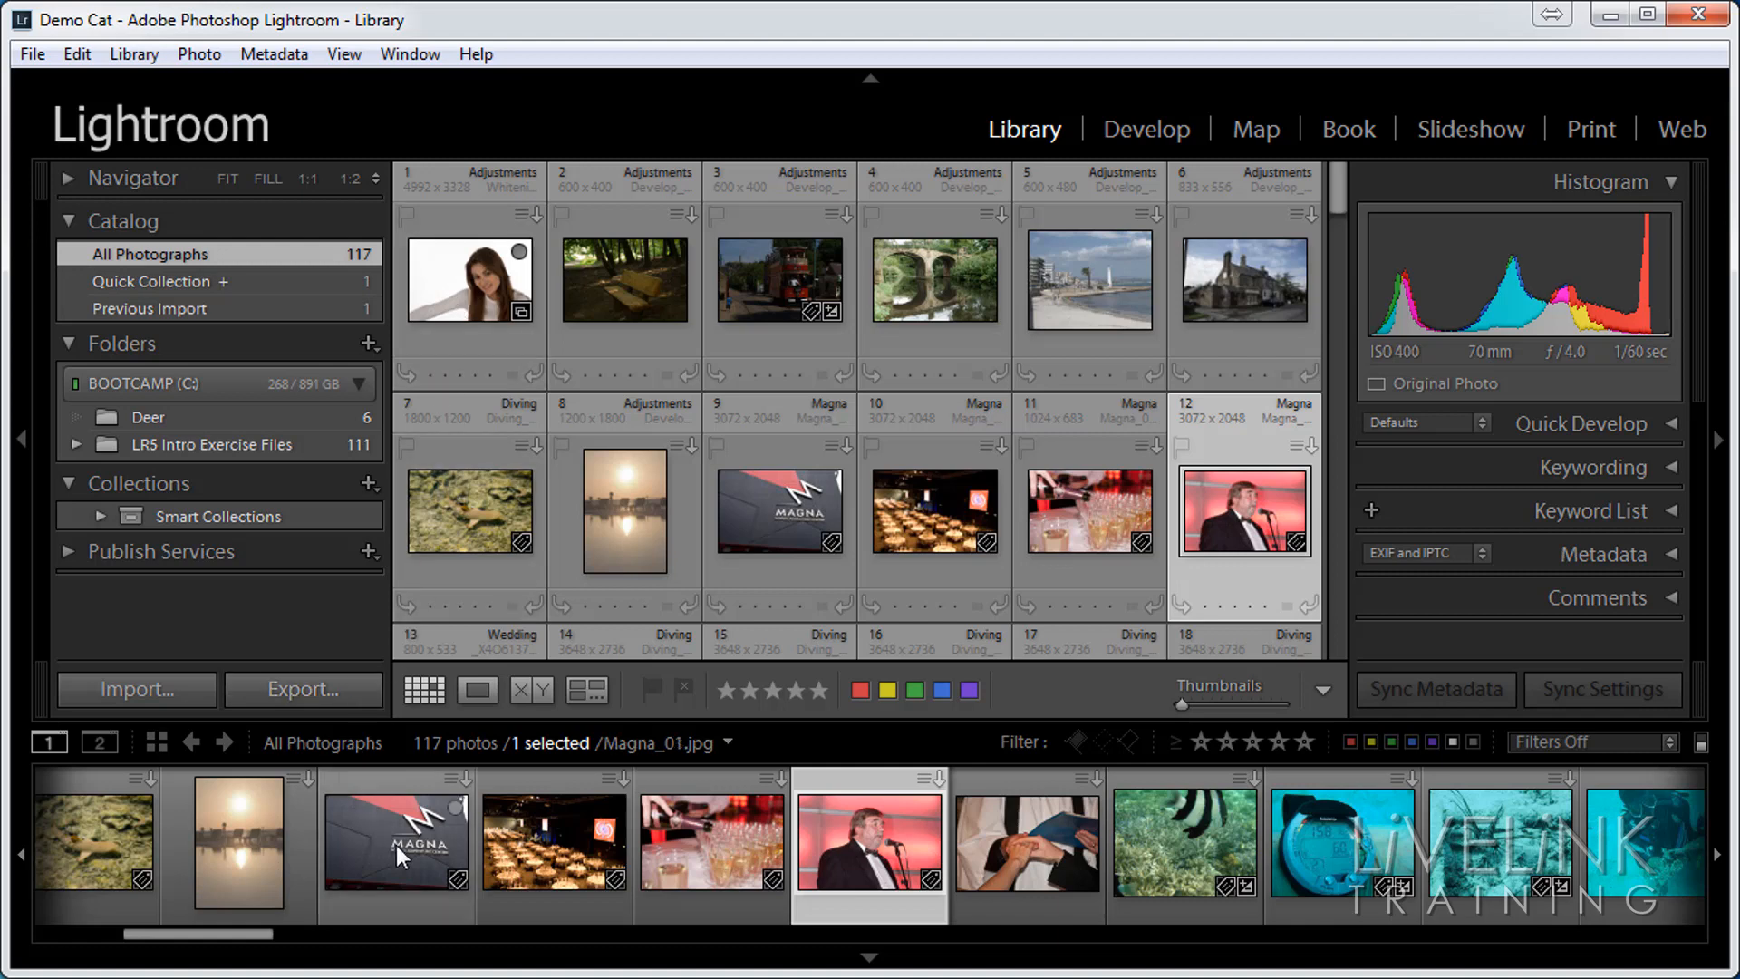
pyautogui.click(455, 808)
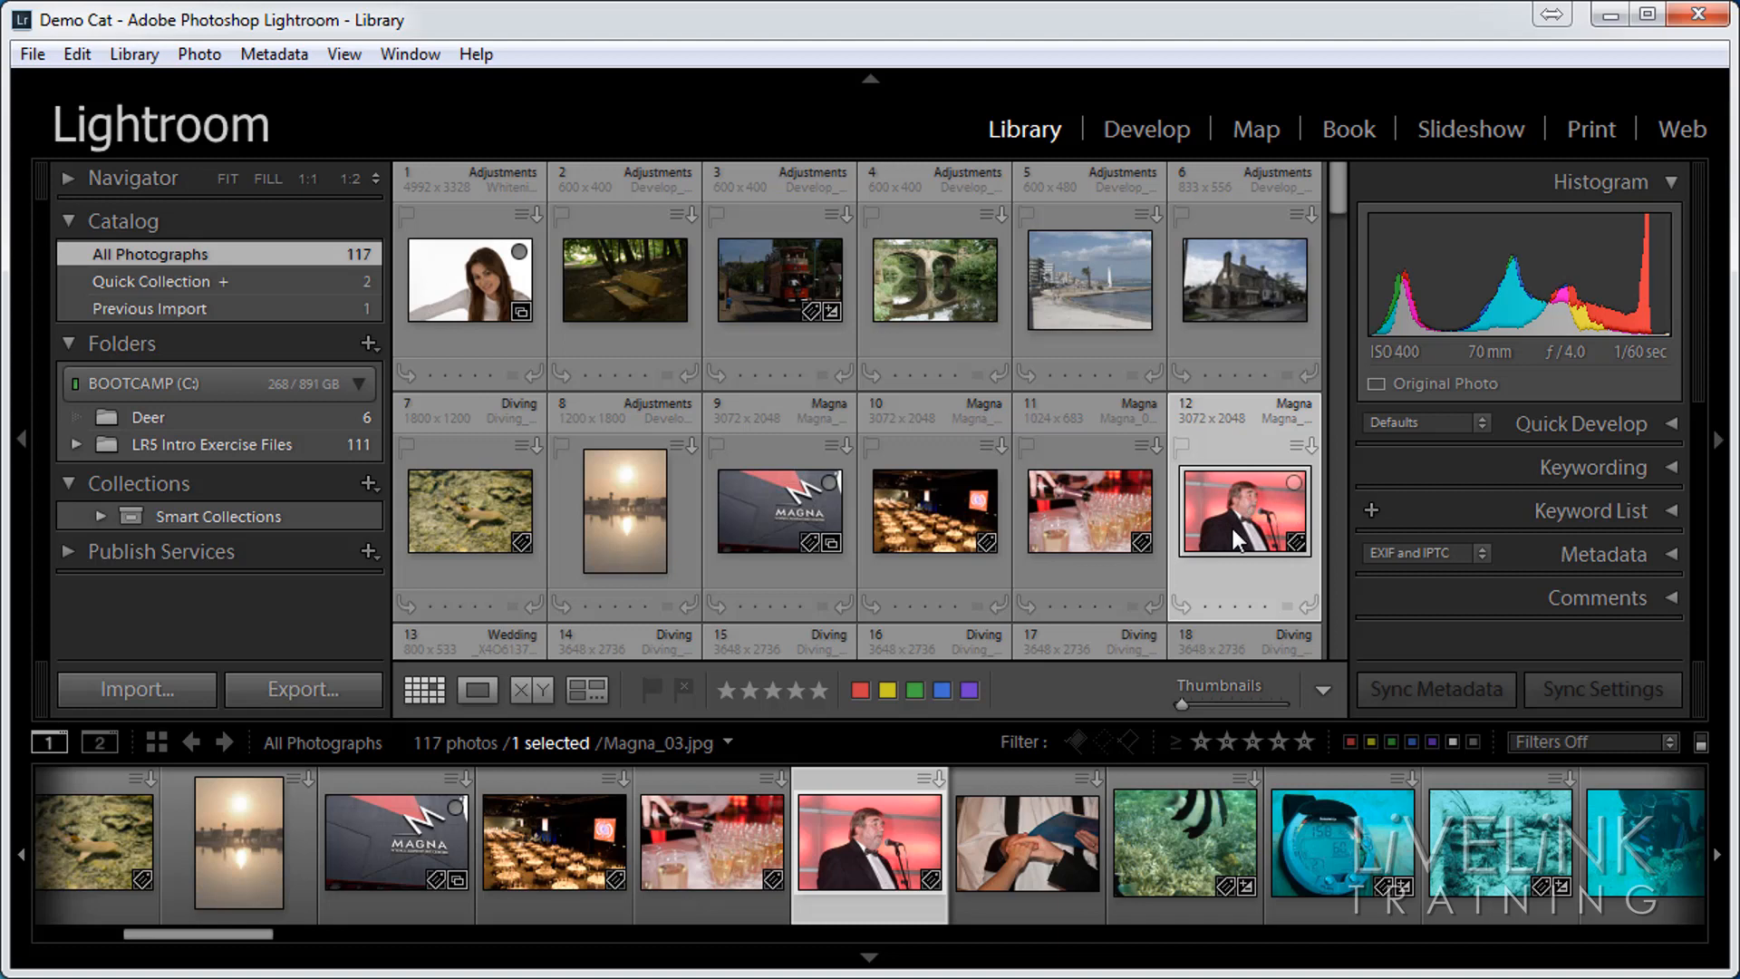
pyautogui.press('b')
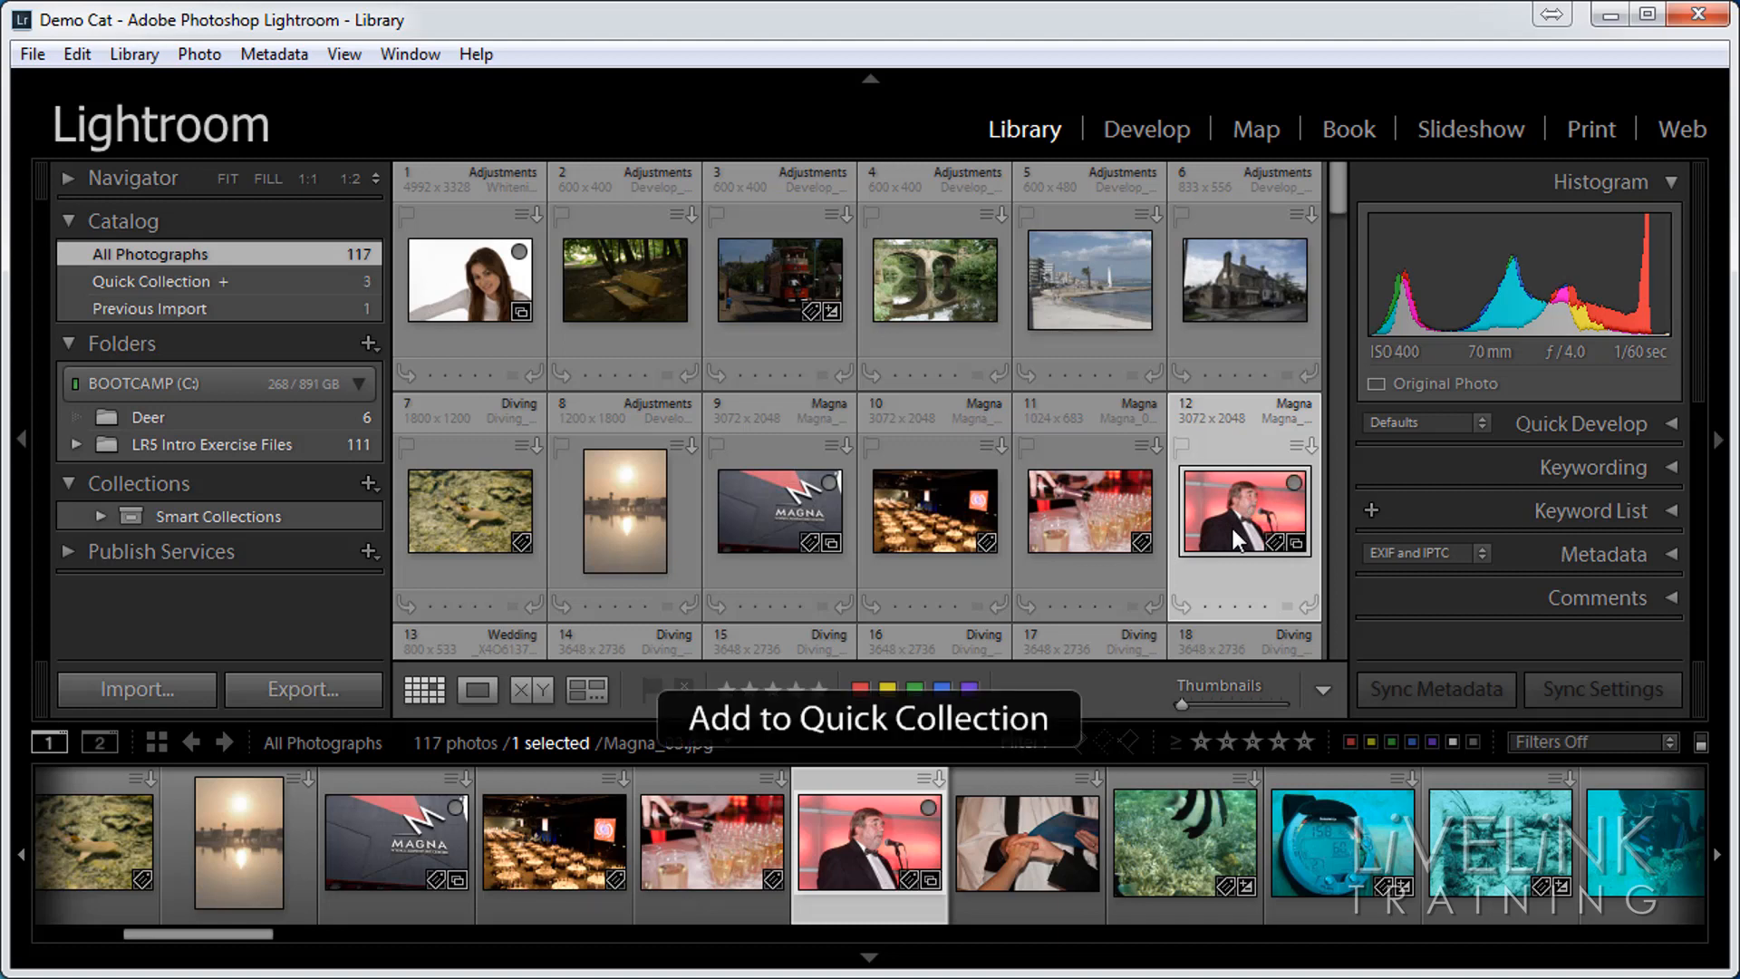
# - Open the Quick Collection and save it as a collection named Demo, clearing the Quick Collection after saving
pyautogui.click(262, 281)
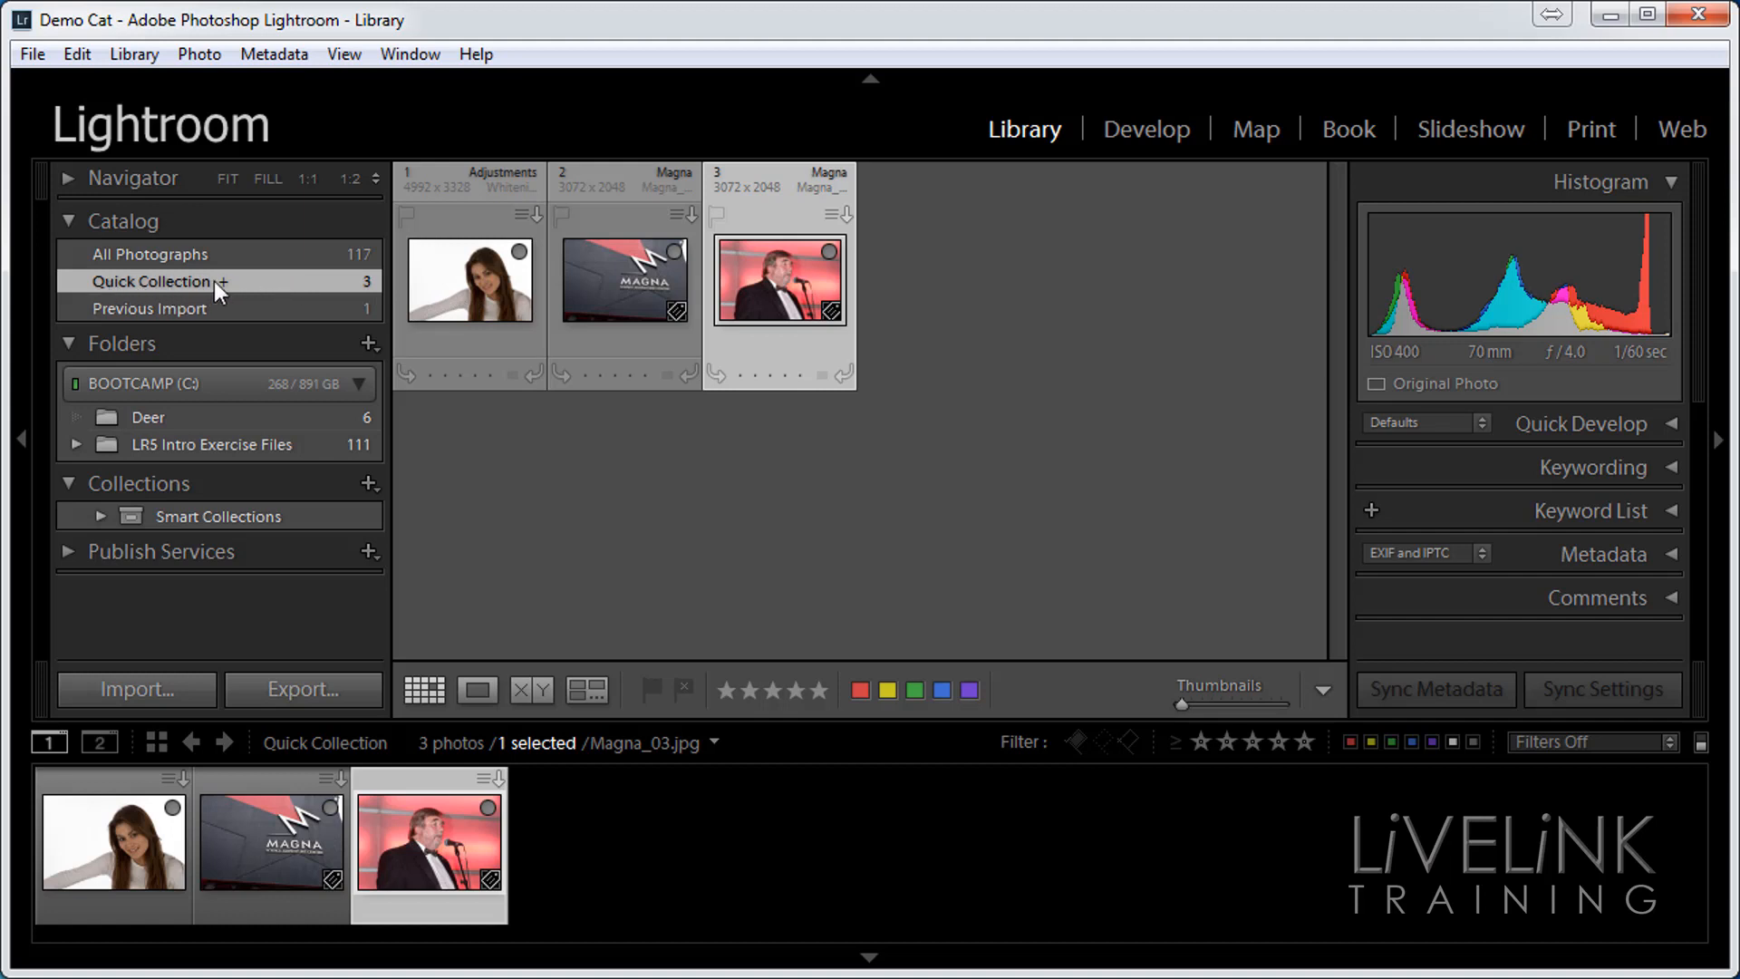
pyautogui.rightClick(301, 283)
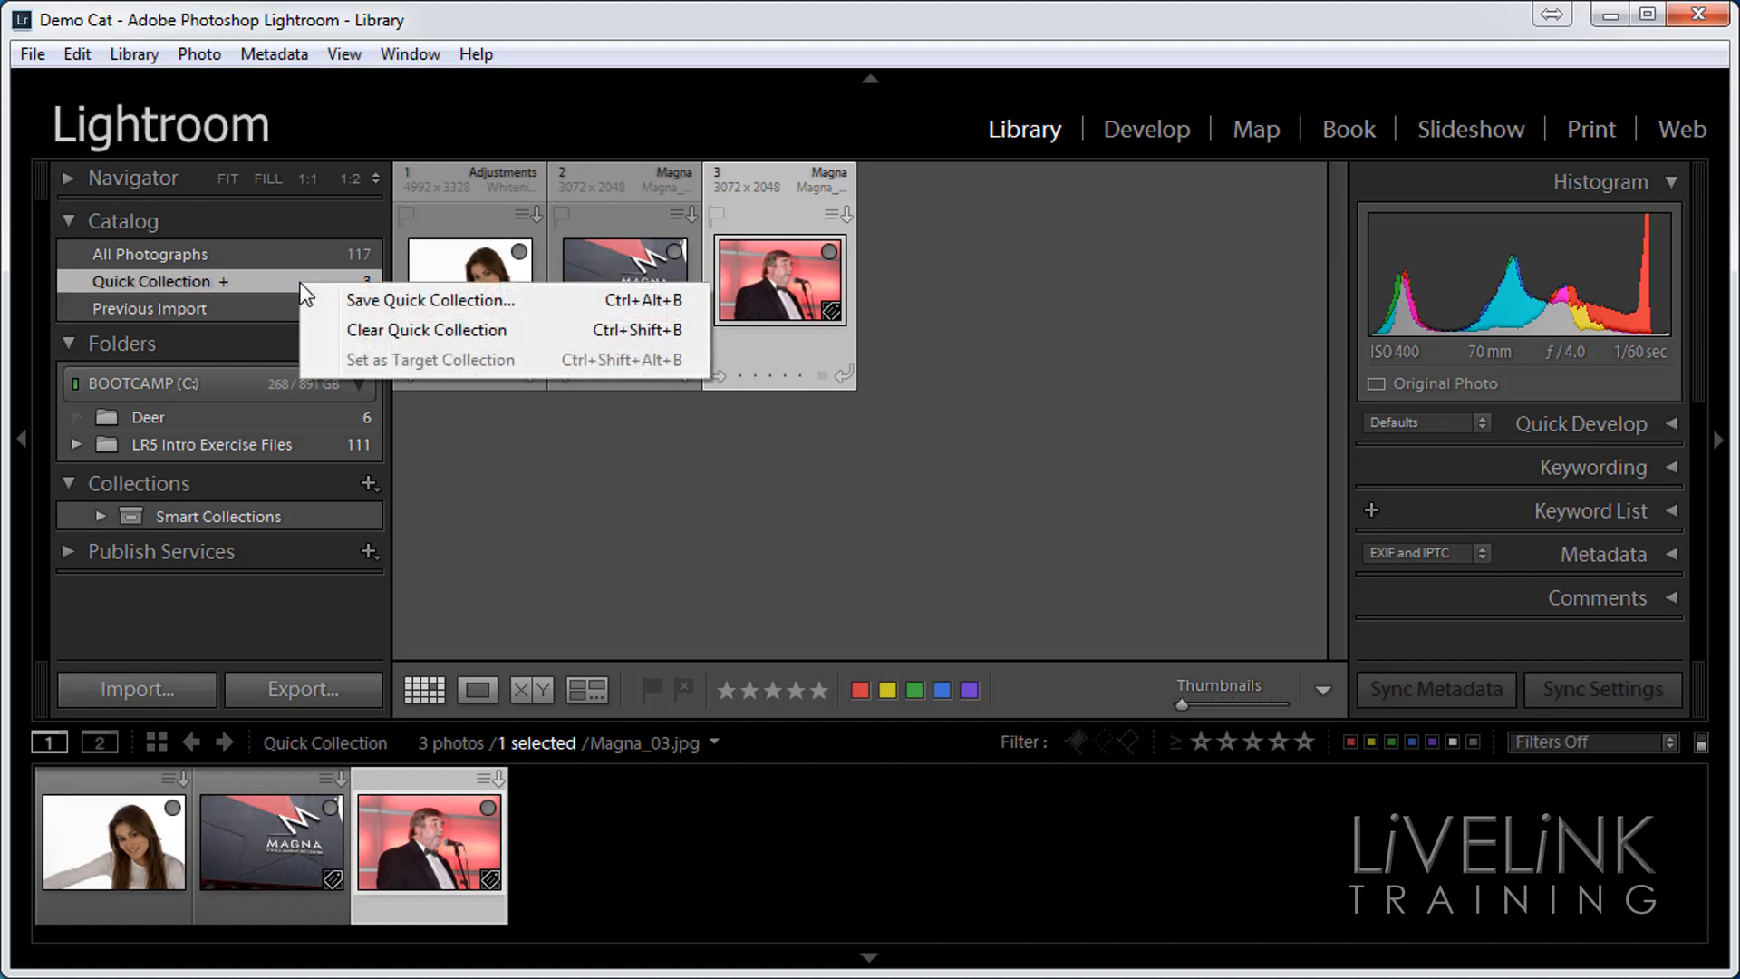
pyautogui.click(470, 311)
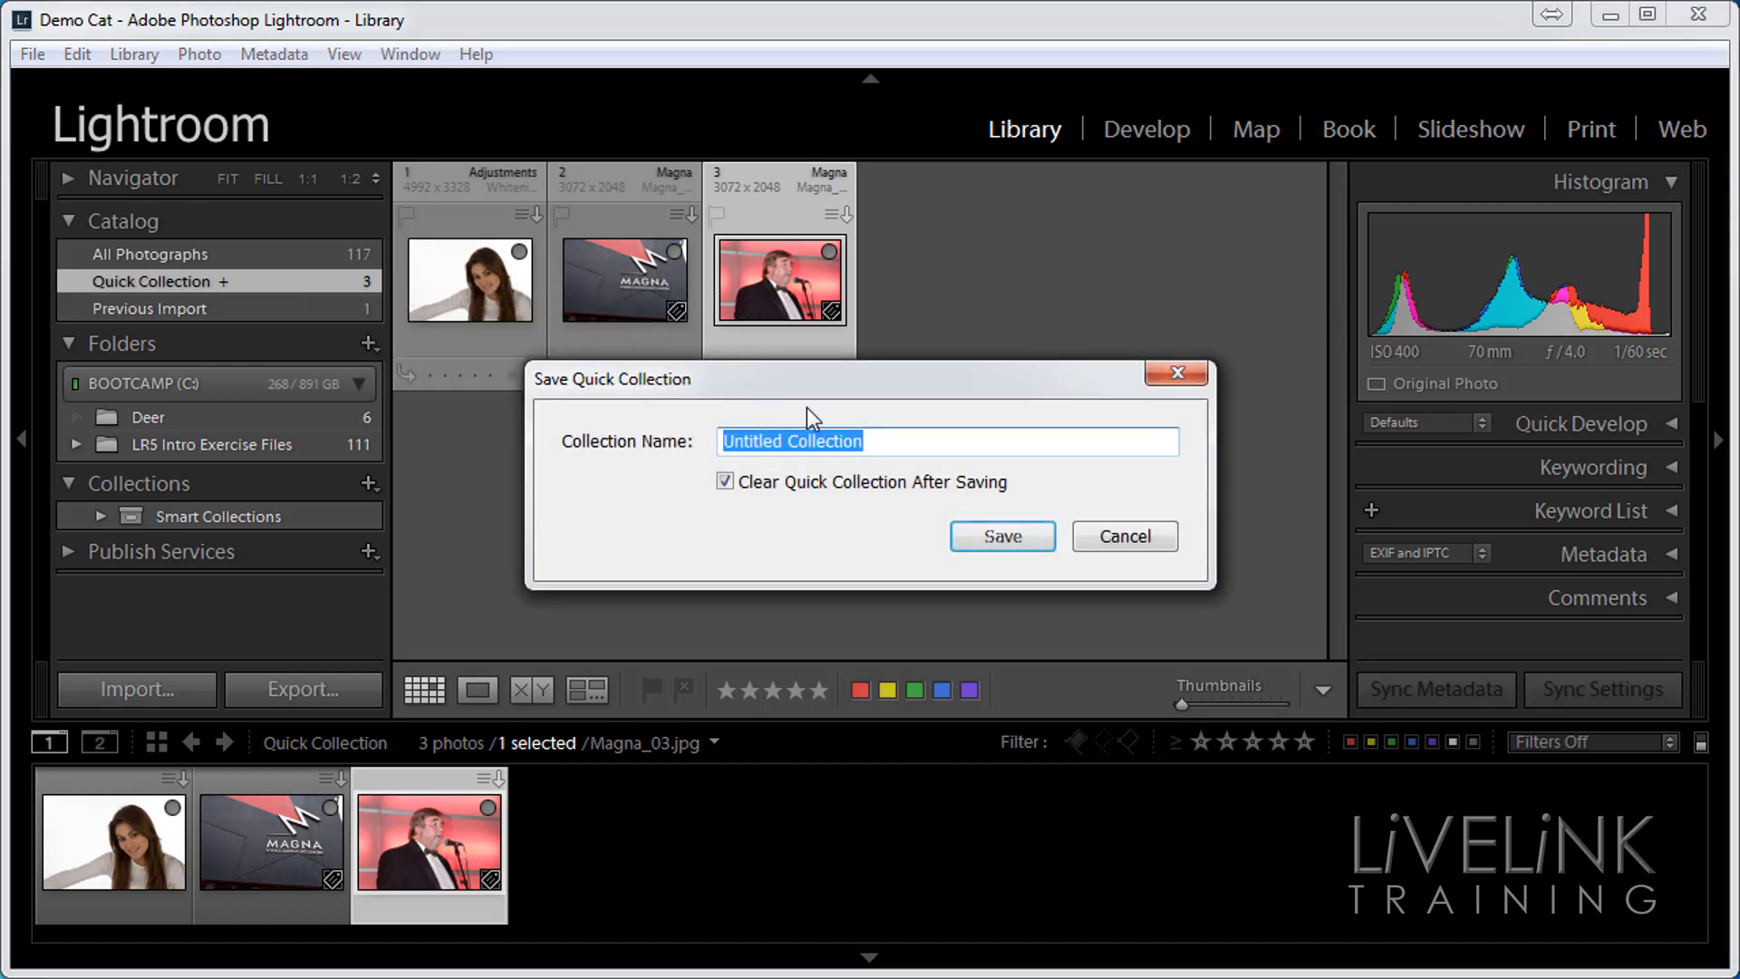
pyautogui.moveTo(875, 445); pyautogui.dragTo(627, 426)
pyautogui.write('Demo')
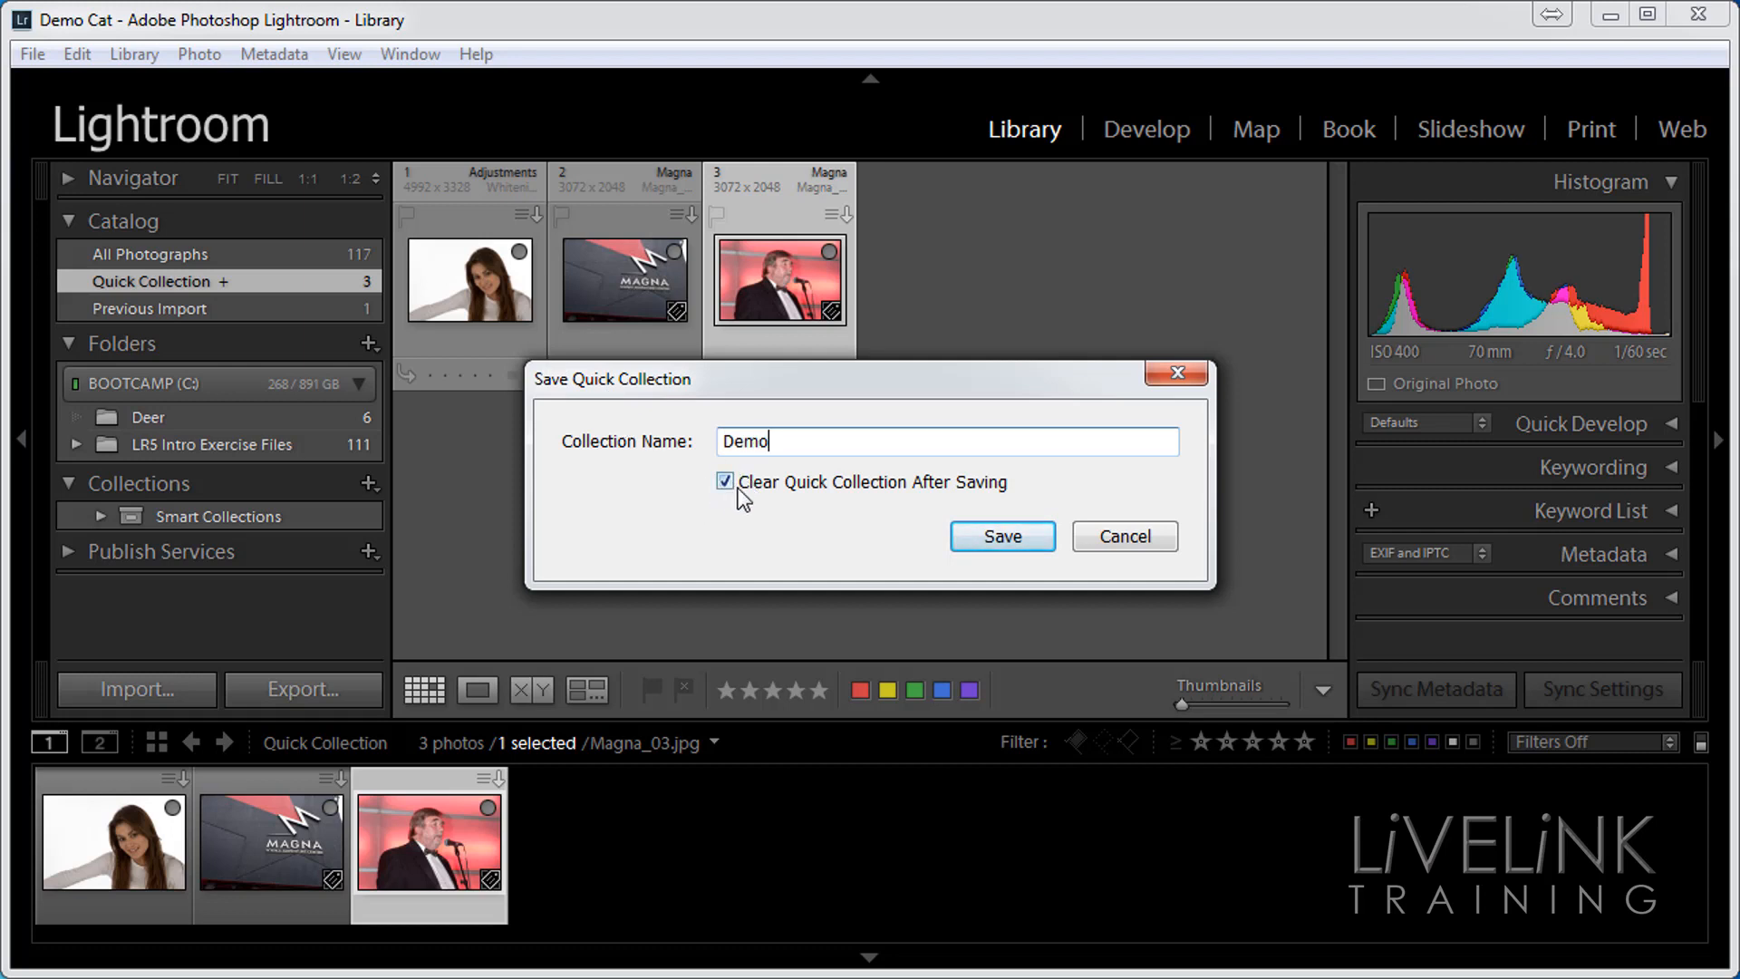
pyautogui.click(1015, 537)
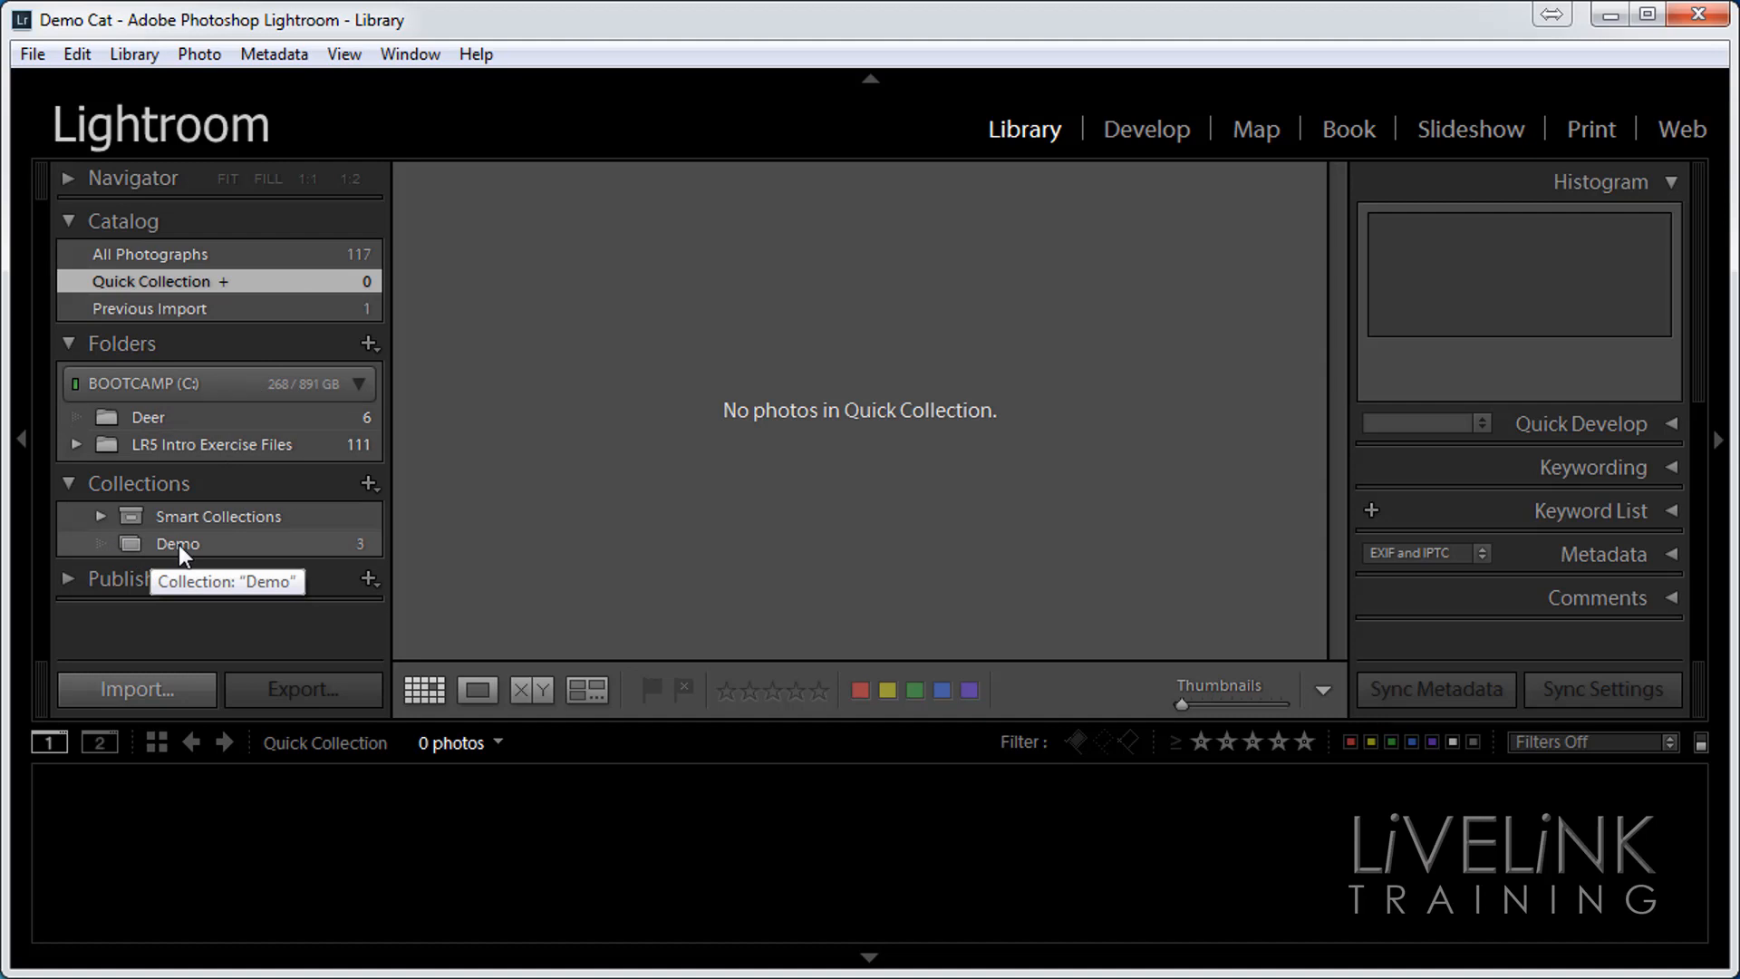
# - Open the saved Demo collection to view its photos, and delete that collection
pyautogui.click(202, 547)
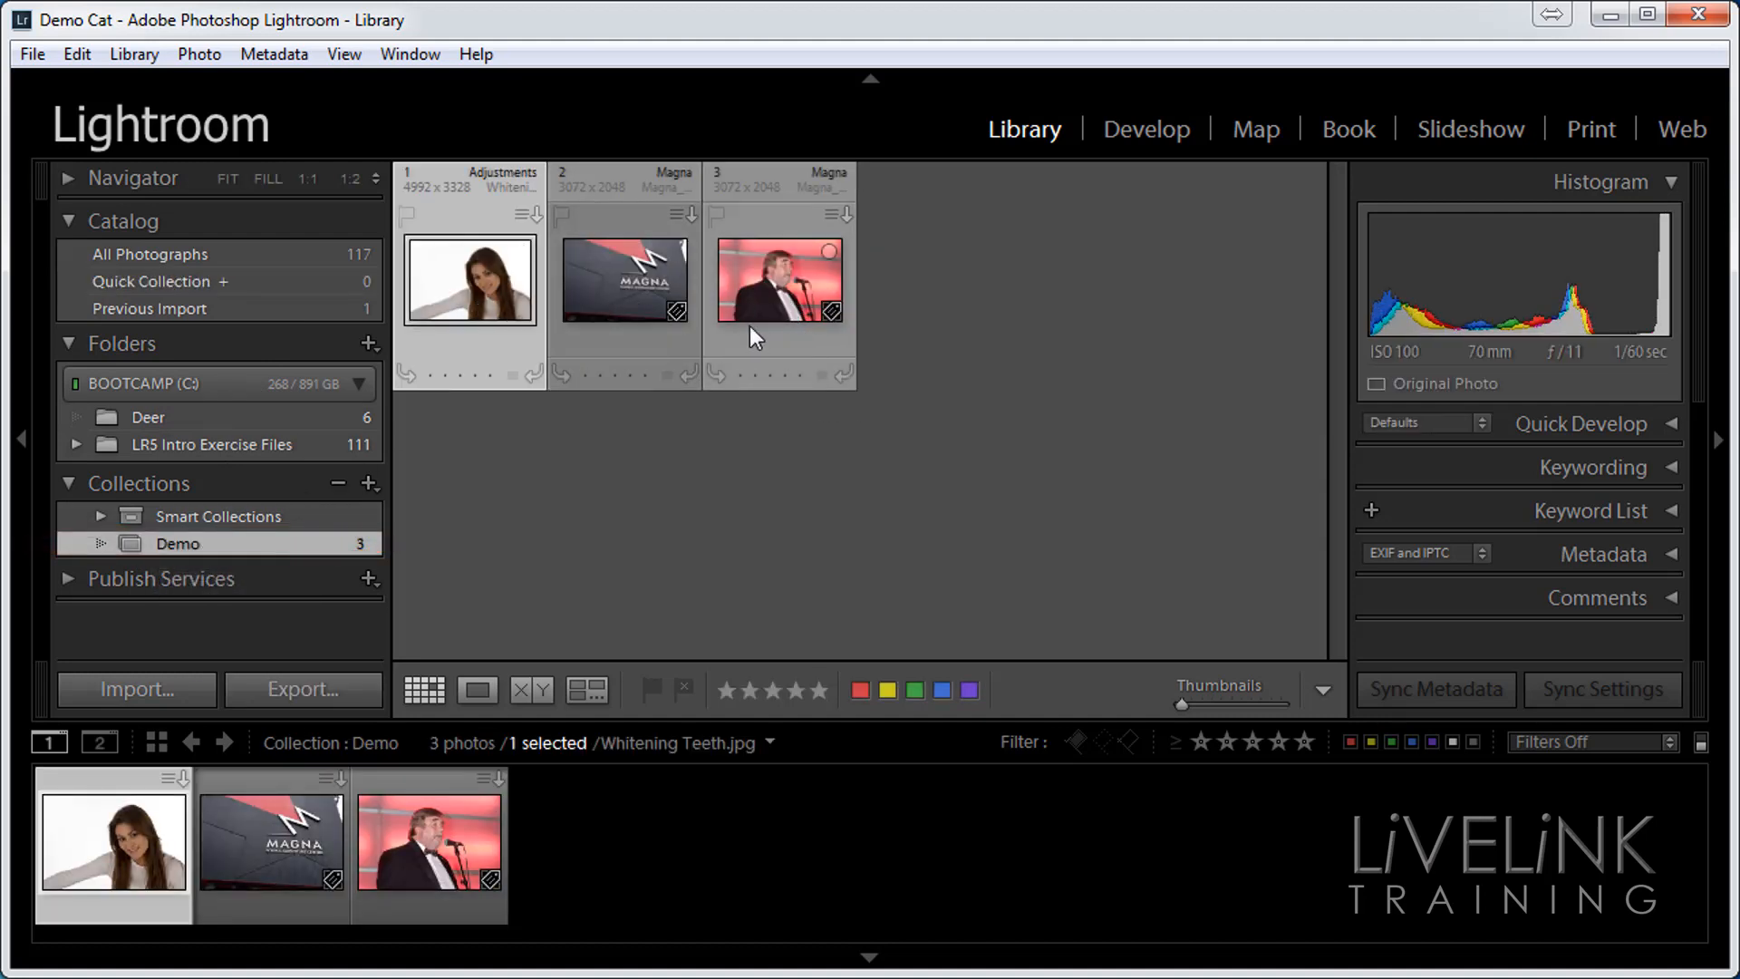
pyautogui.rightClick(232, 545)
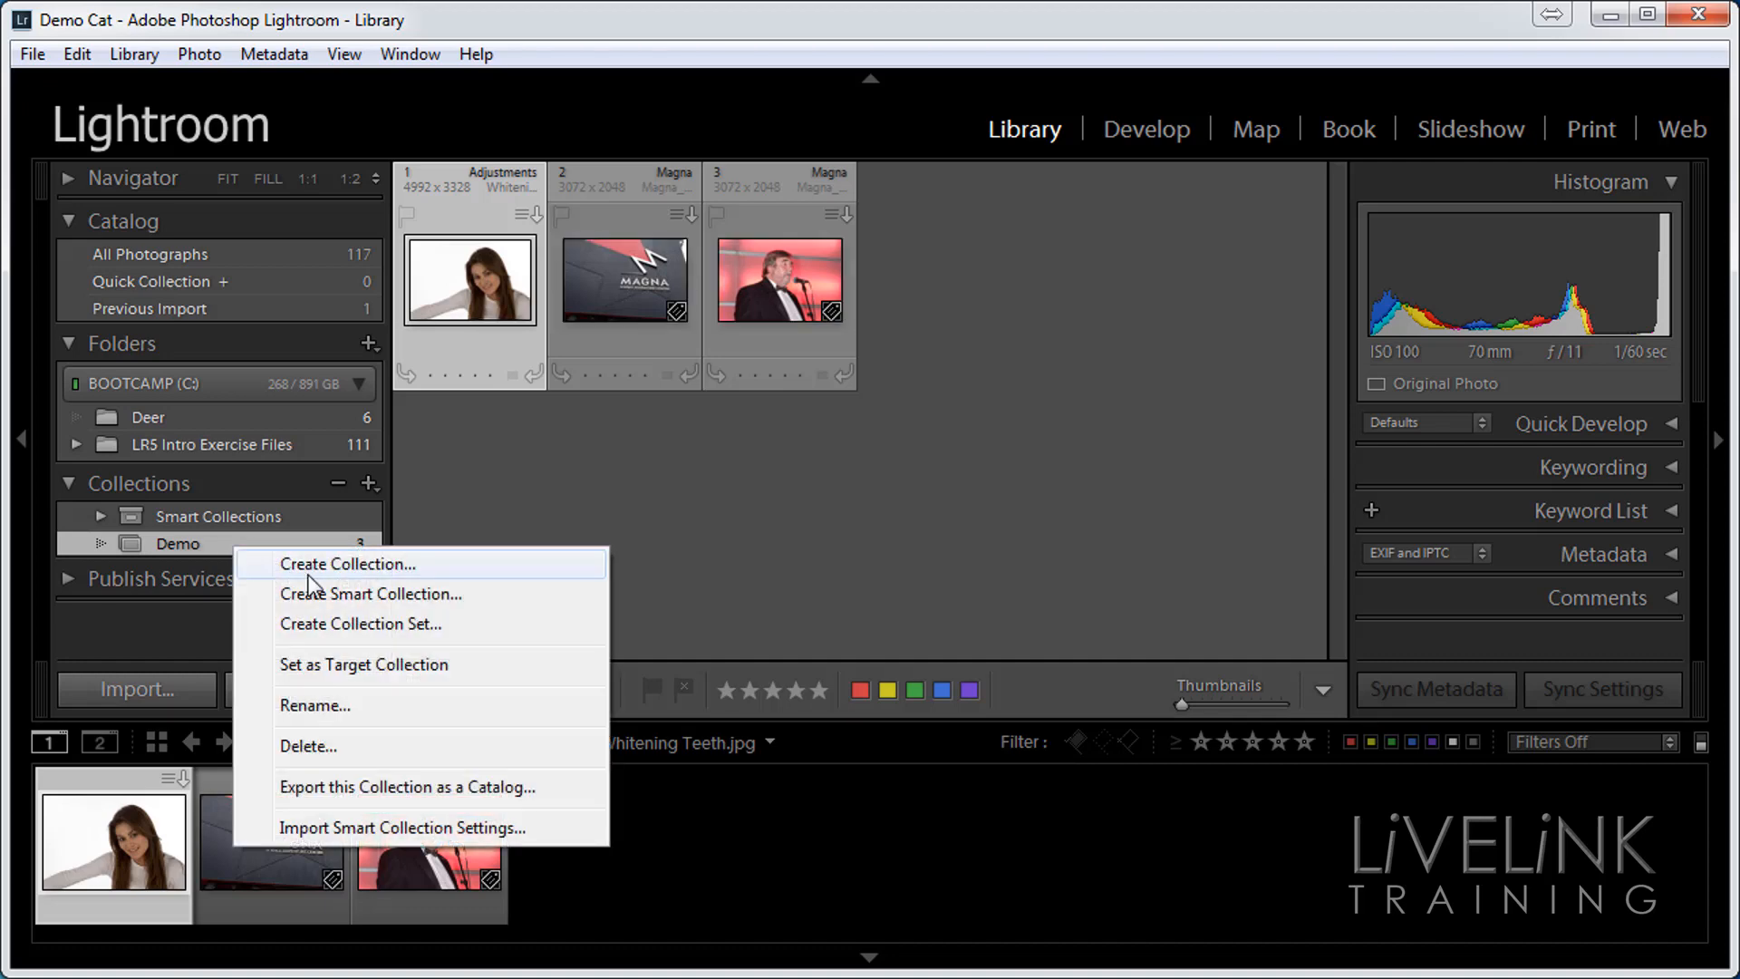
pyautogui.click(305, 746)
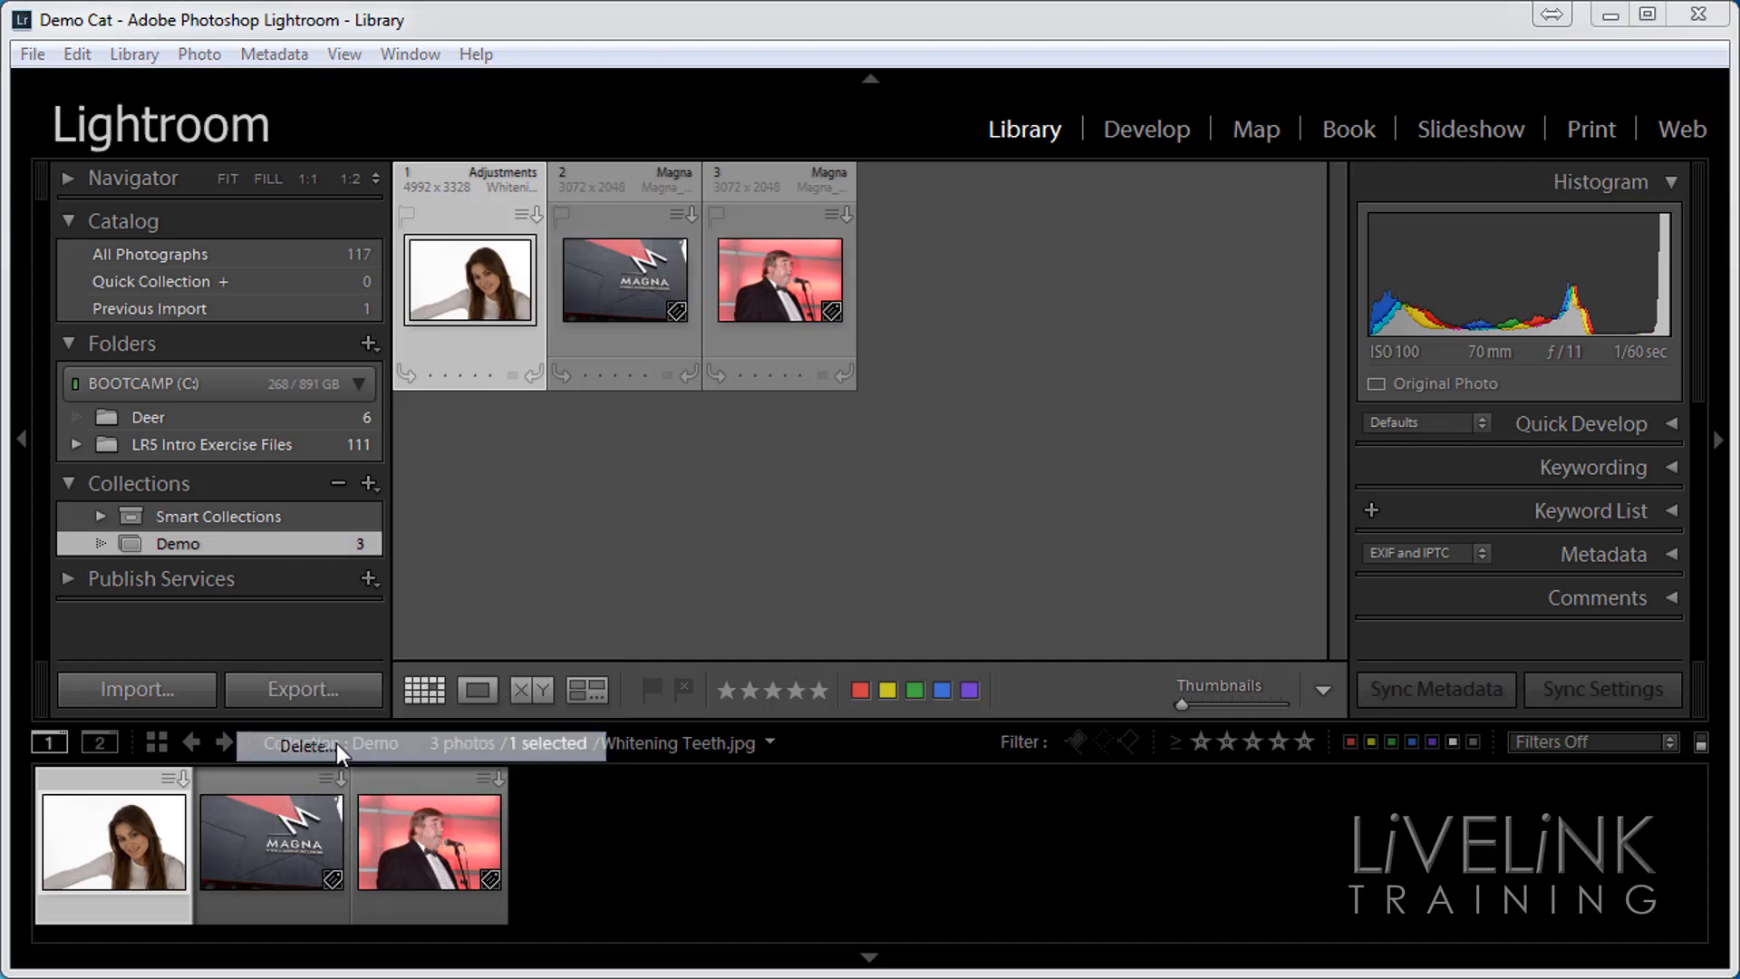
pyautogui.click(628, 509)
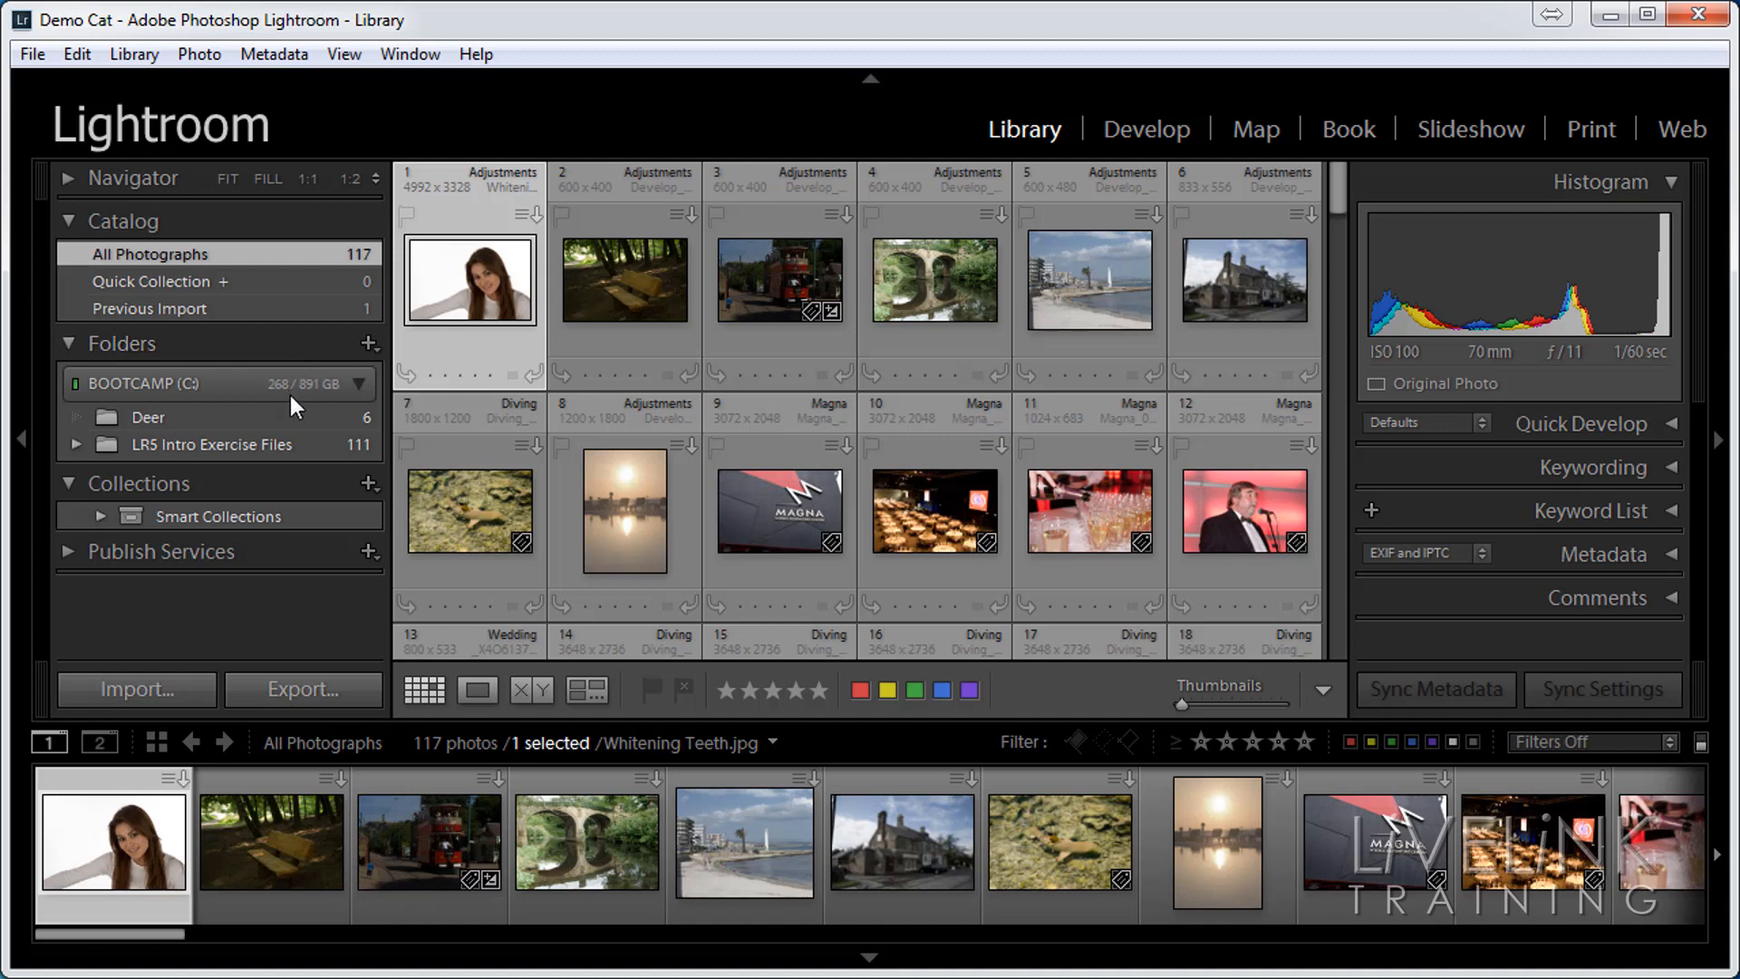
# - Create a collection named Men, set as the target collection and without including the selected photos
pyautogui.click(368, 482)
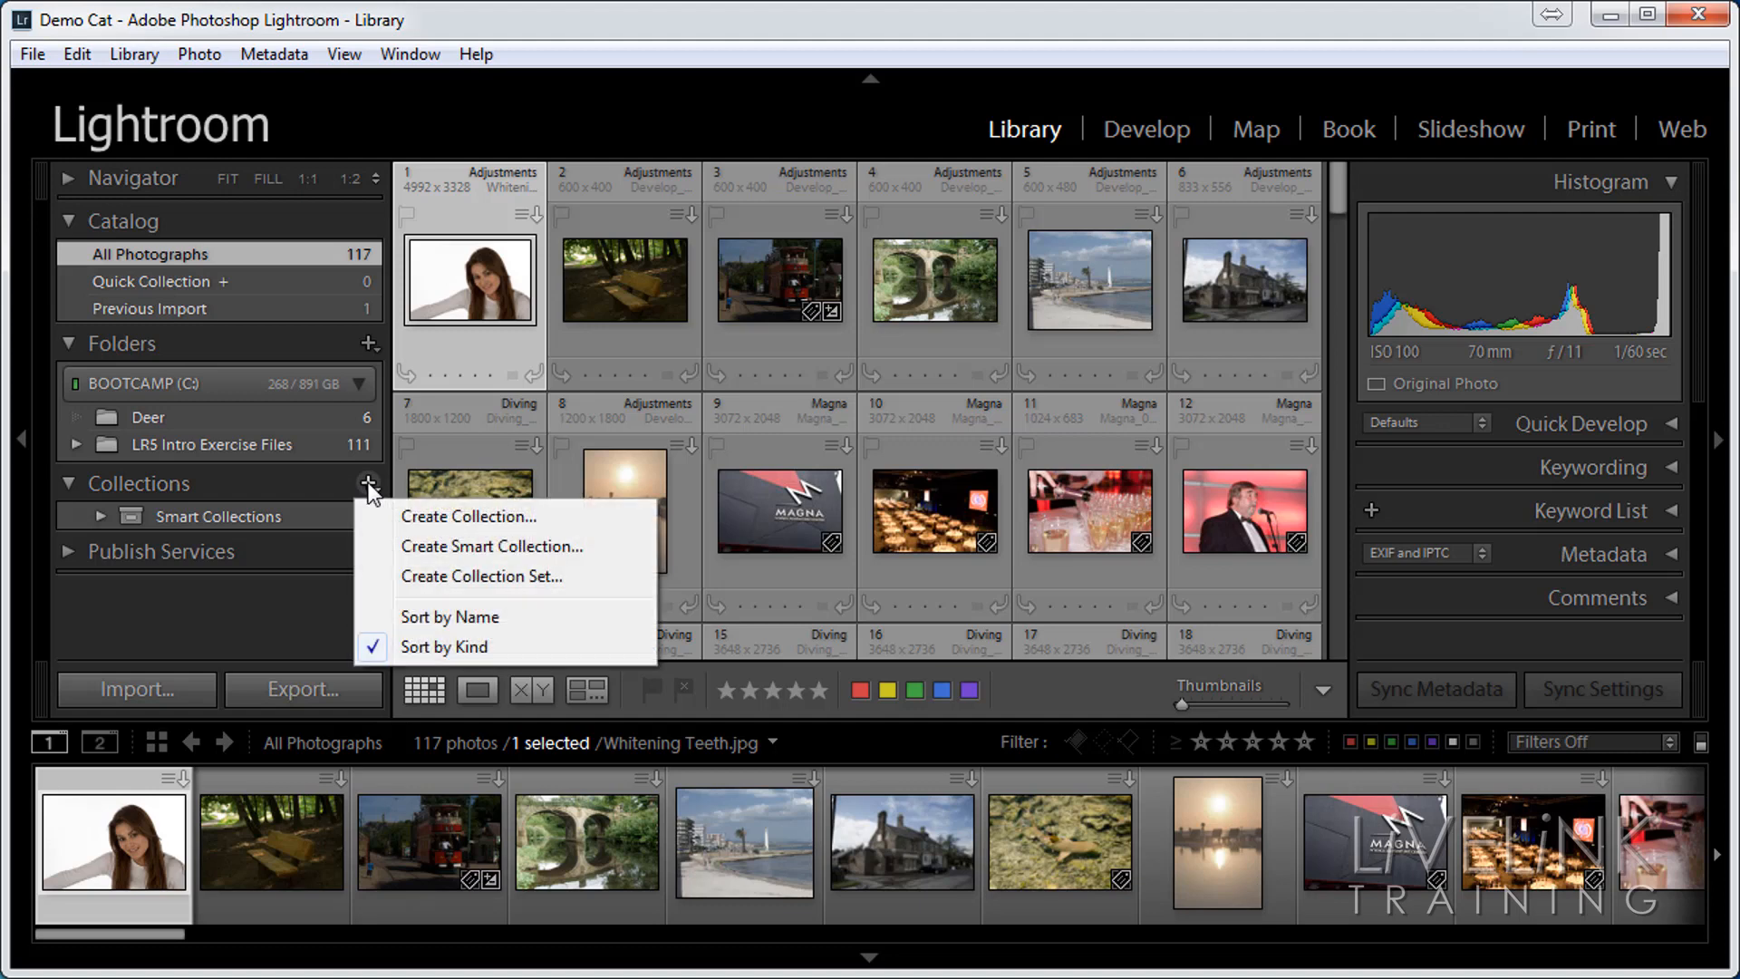
pyautogui.click(442, 517)
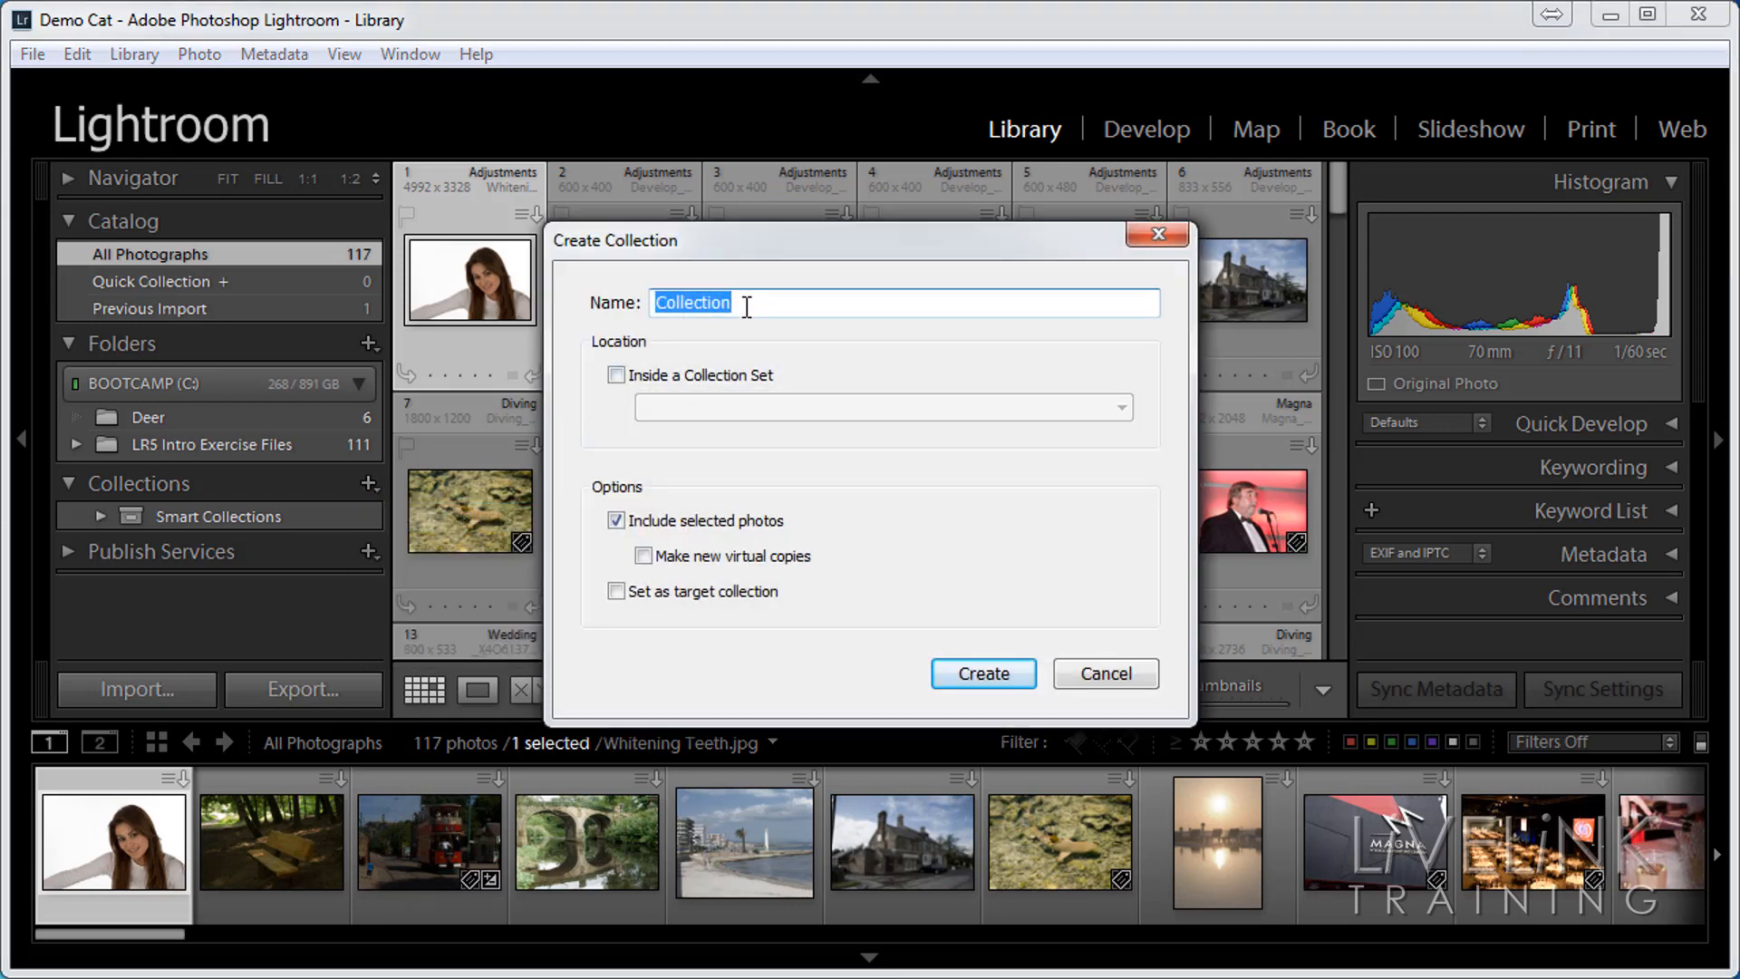
pyautogui.write('Men')
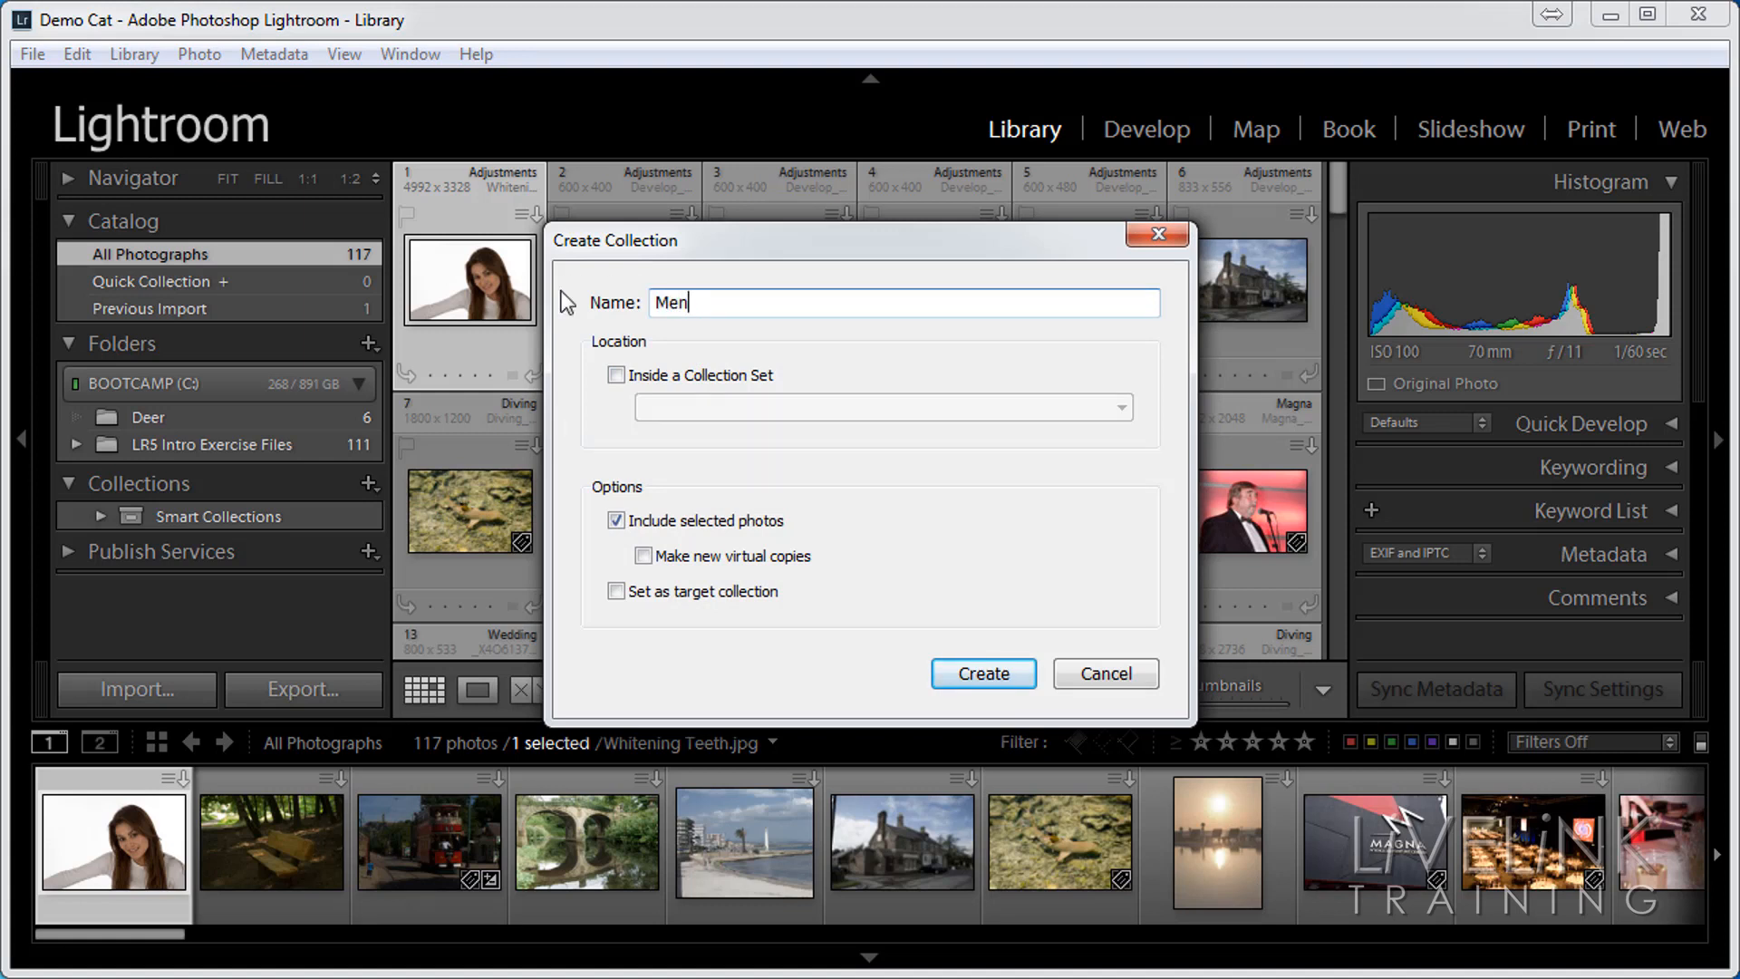
pyautogui.click(620, 594)
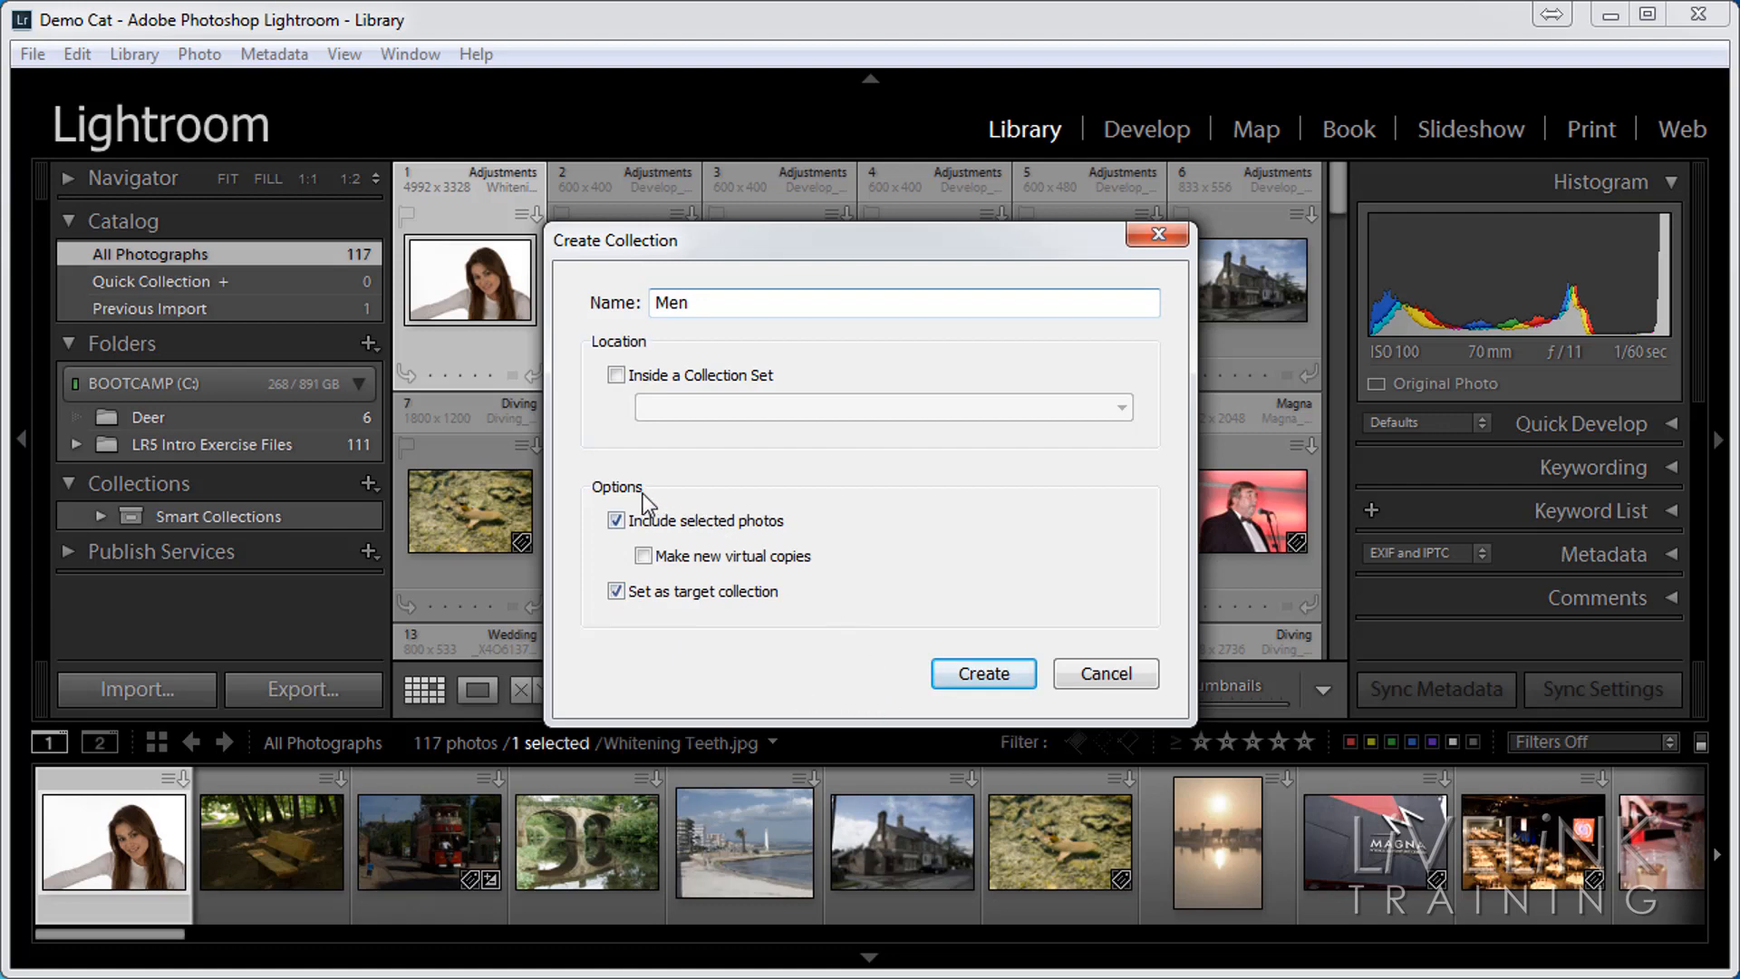
pyautogui.click(617, 521)
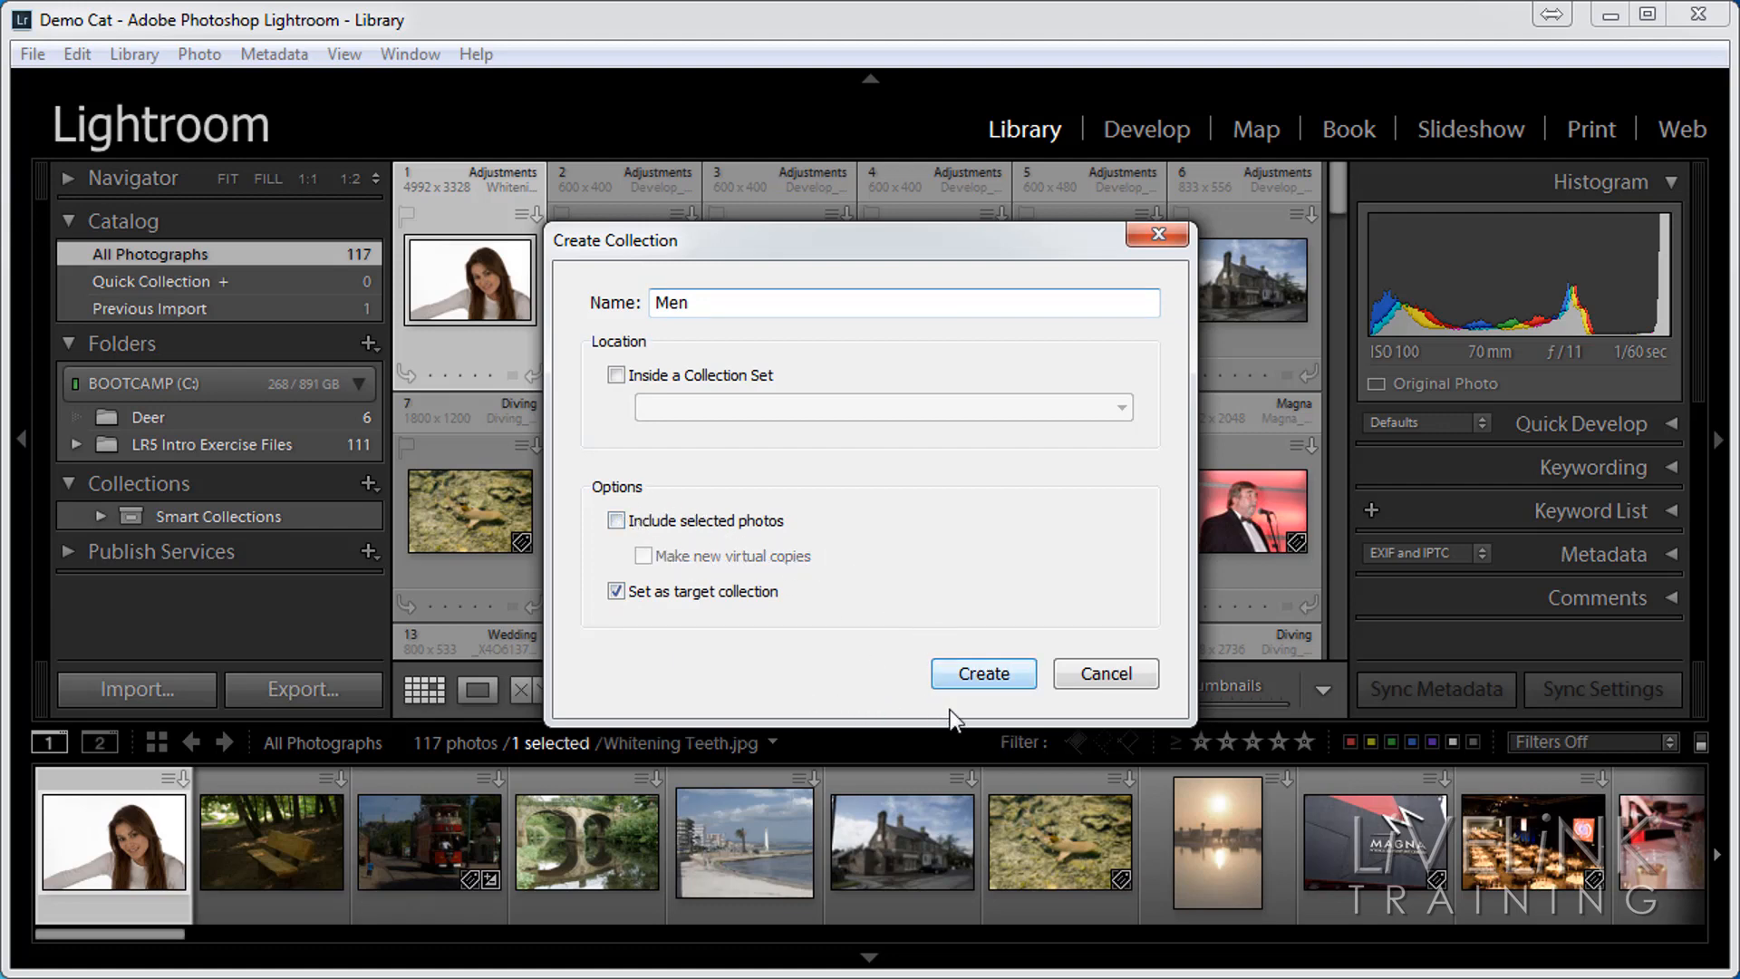
pyautogui.click(1006, 686)
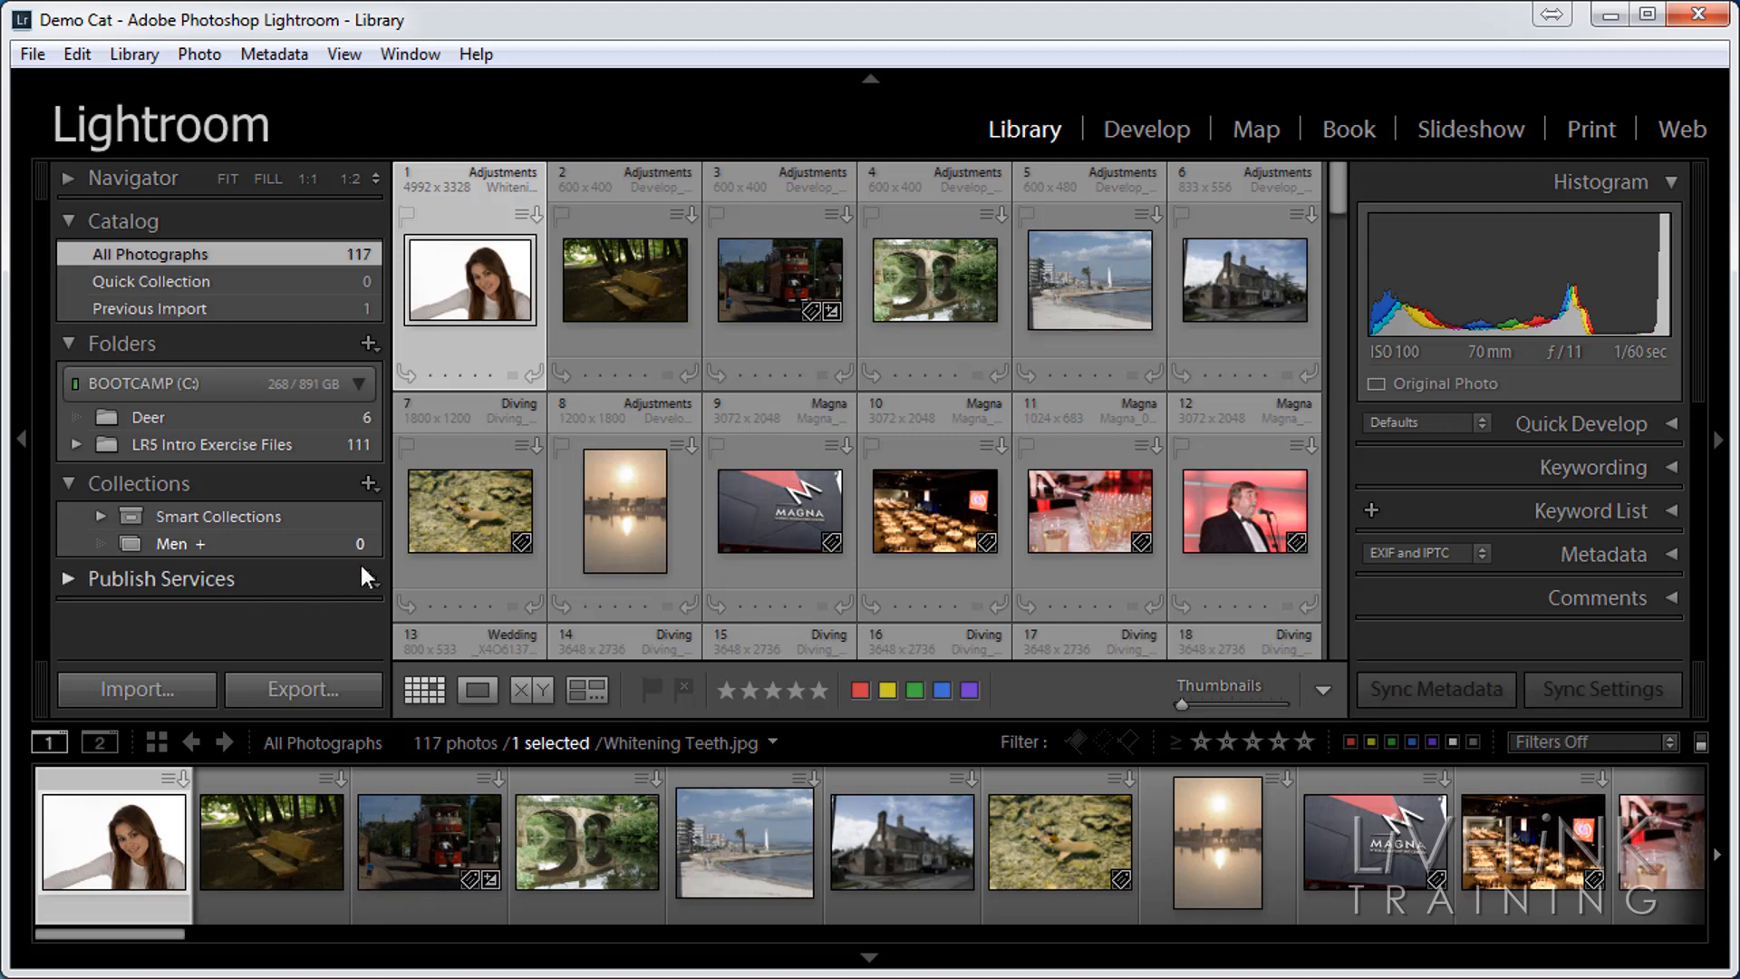
# - Add the tuxedoed speaker, the wedding group of men on the lawn and the two suited men outdoors to the Men collection
pyautogui.click(477, 518)
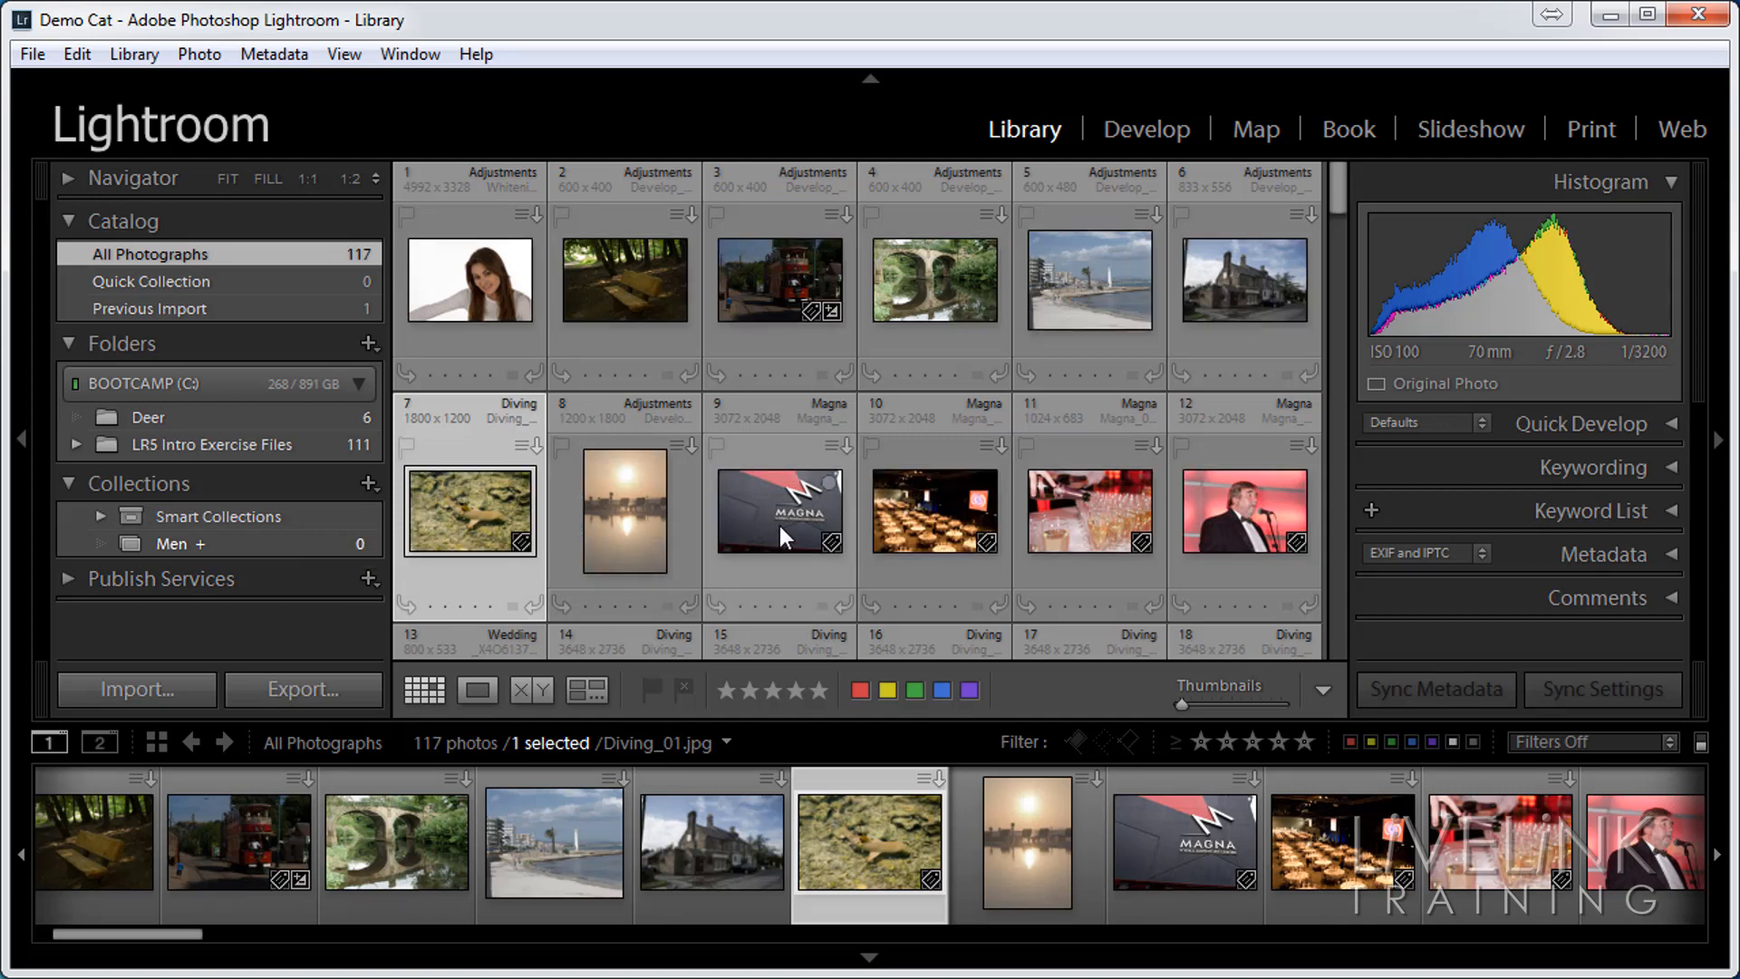
pyautogui.click(1241, 513)
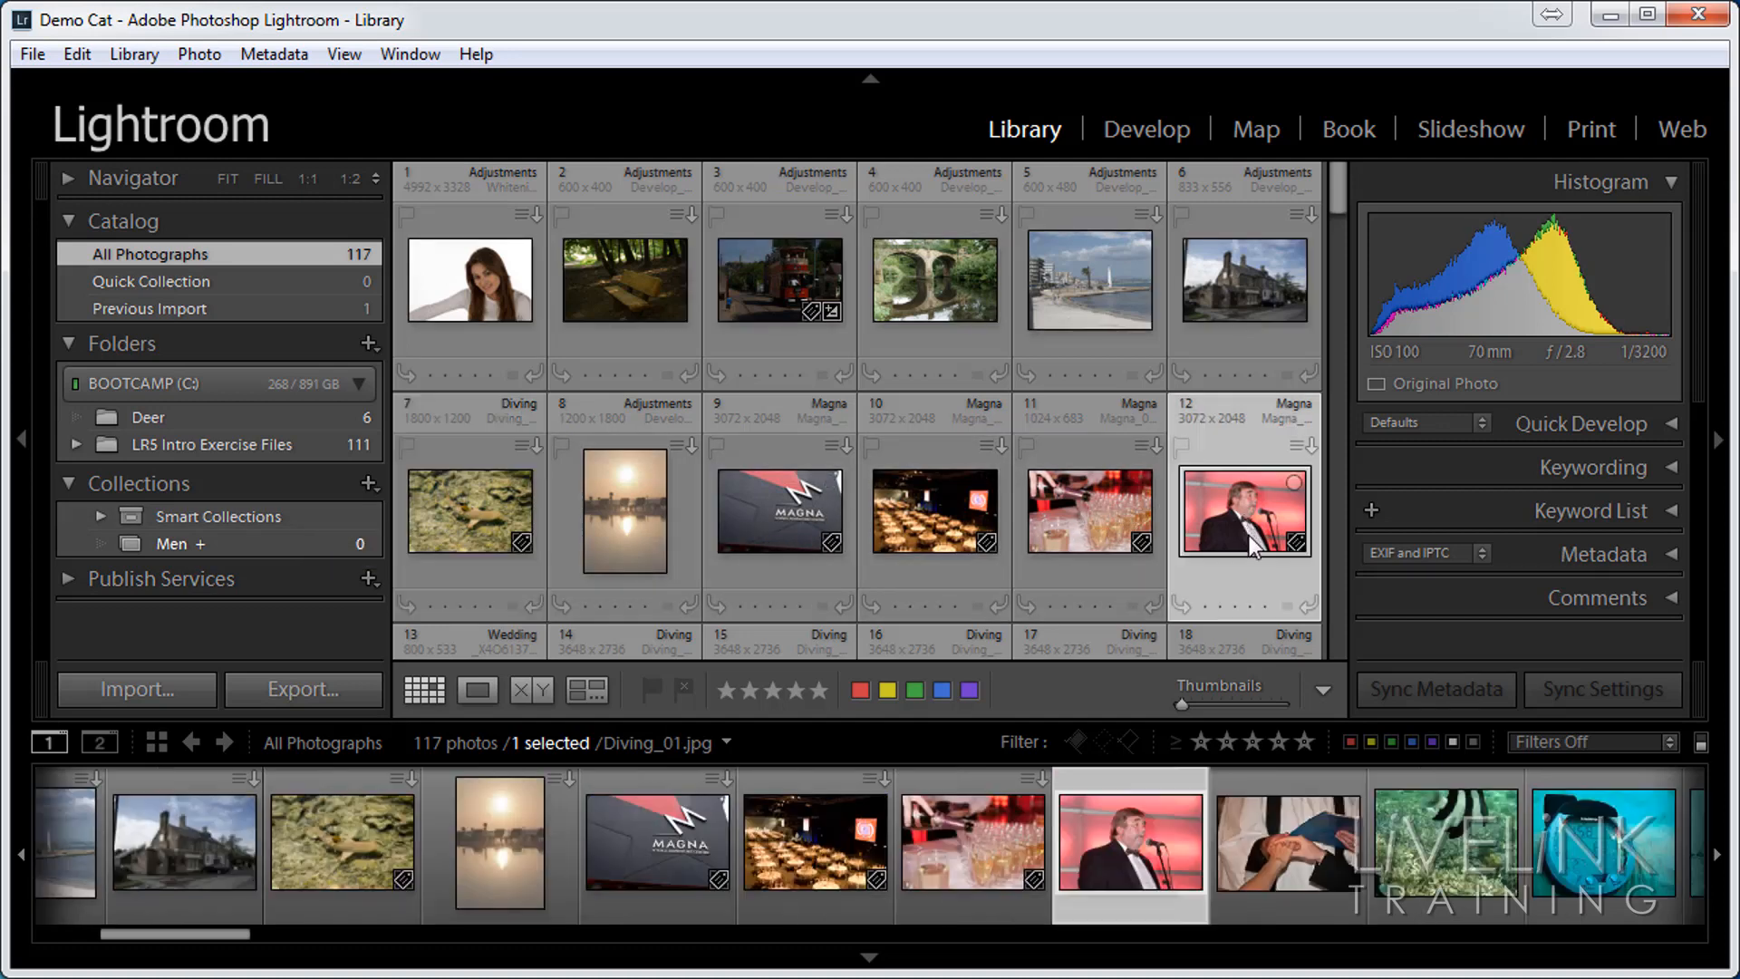
pyautogui.press('b')
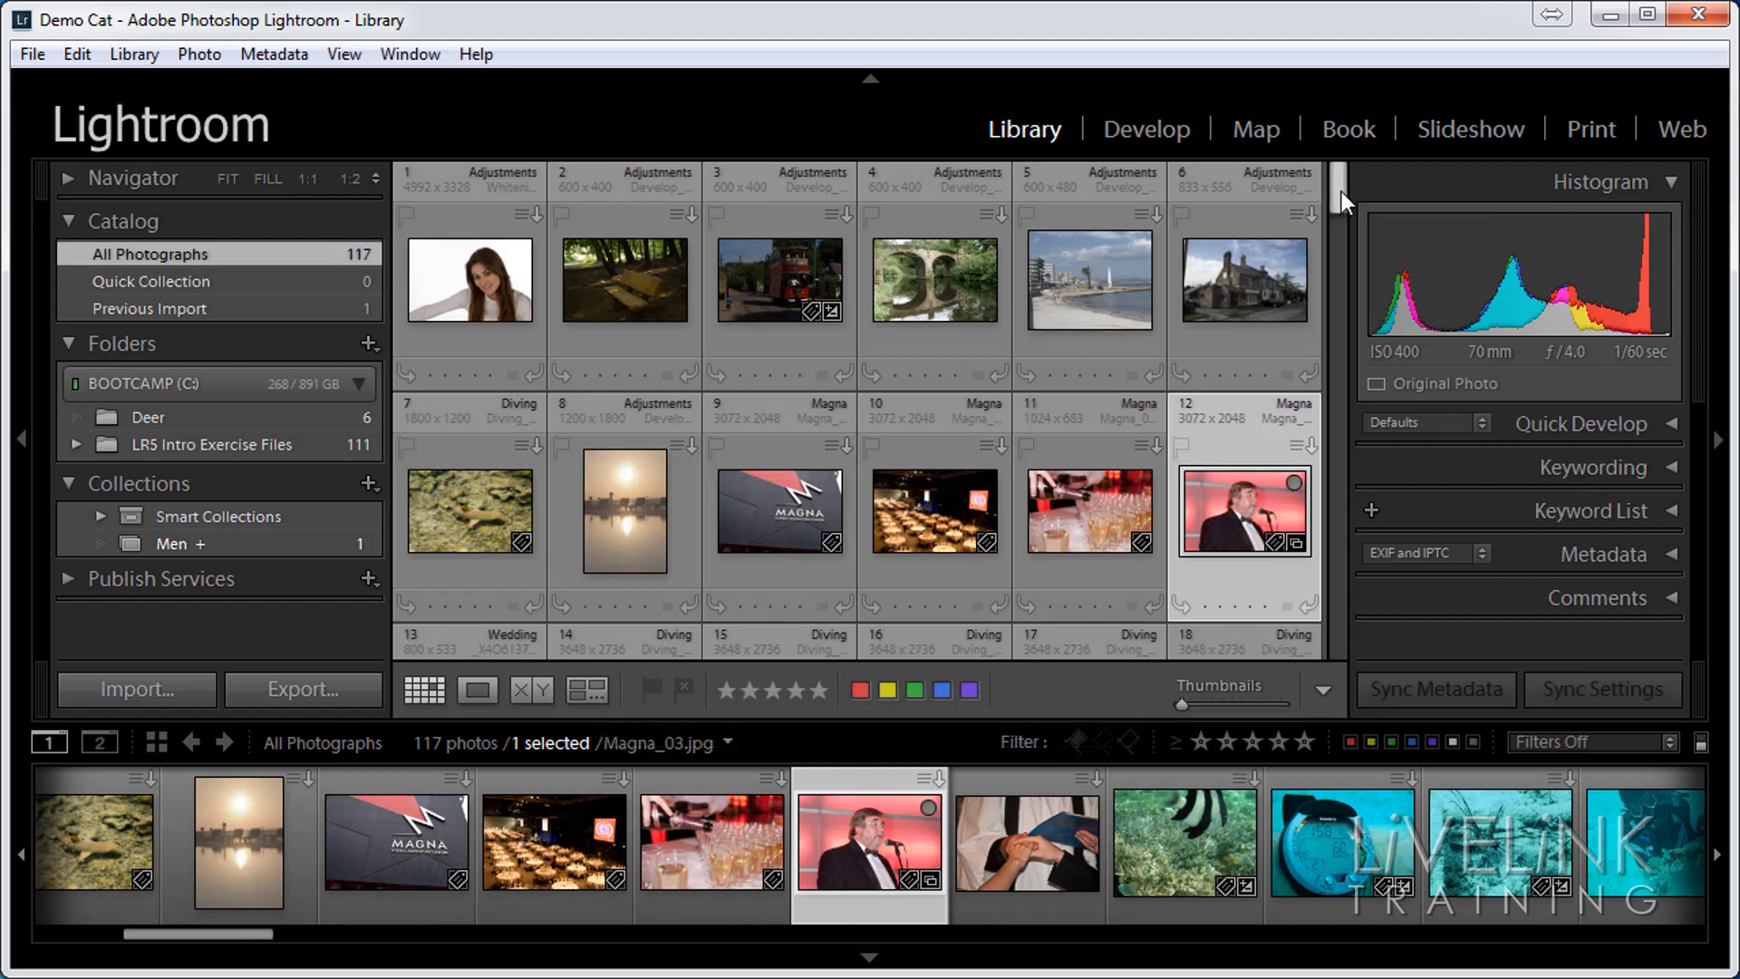
pyautogui.moveTo(1341, 192); pyautogui.dragTo(1325, 274)
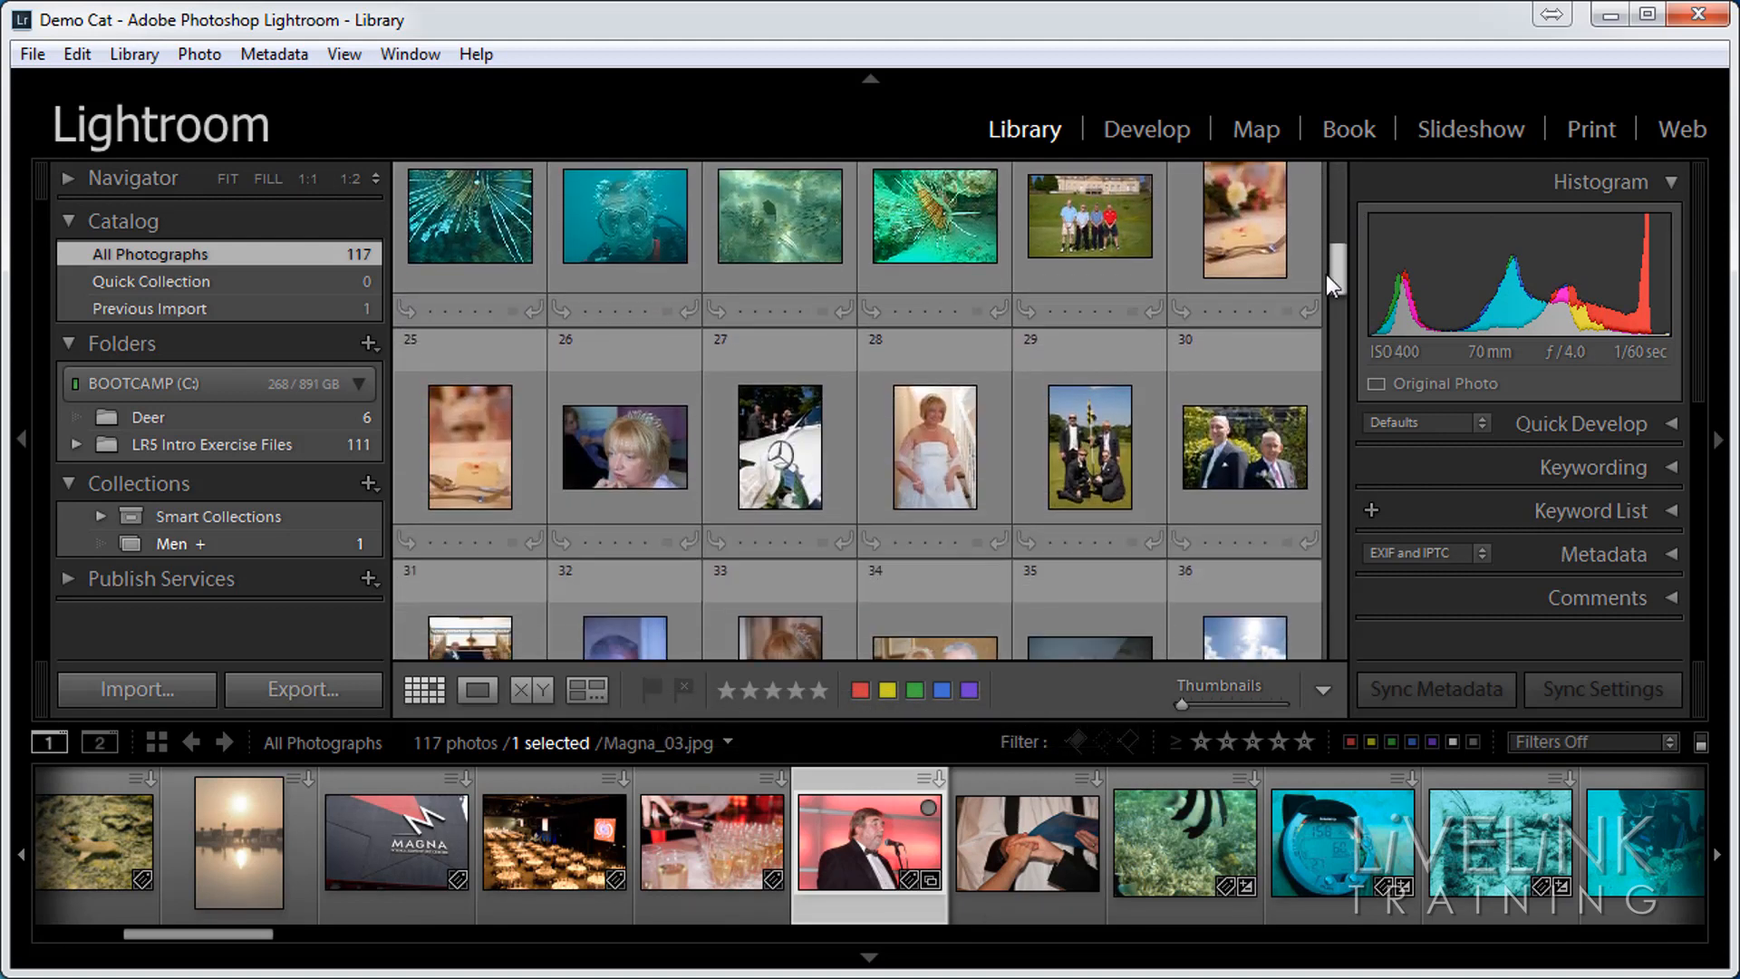
pyautogui.click(1121, 444)
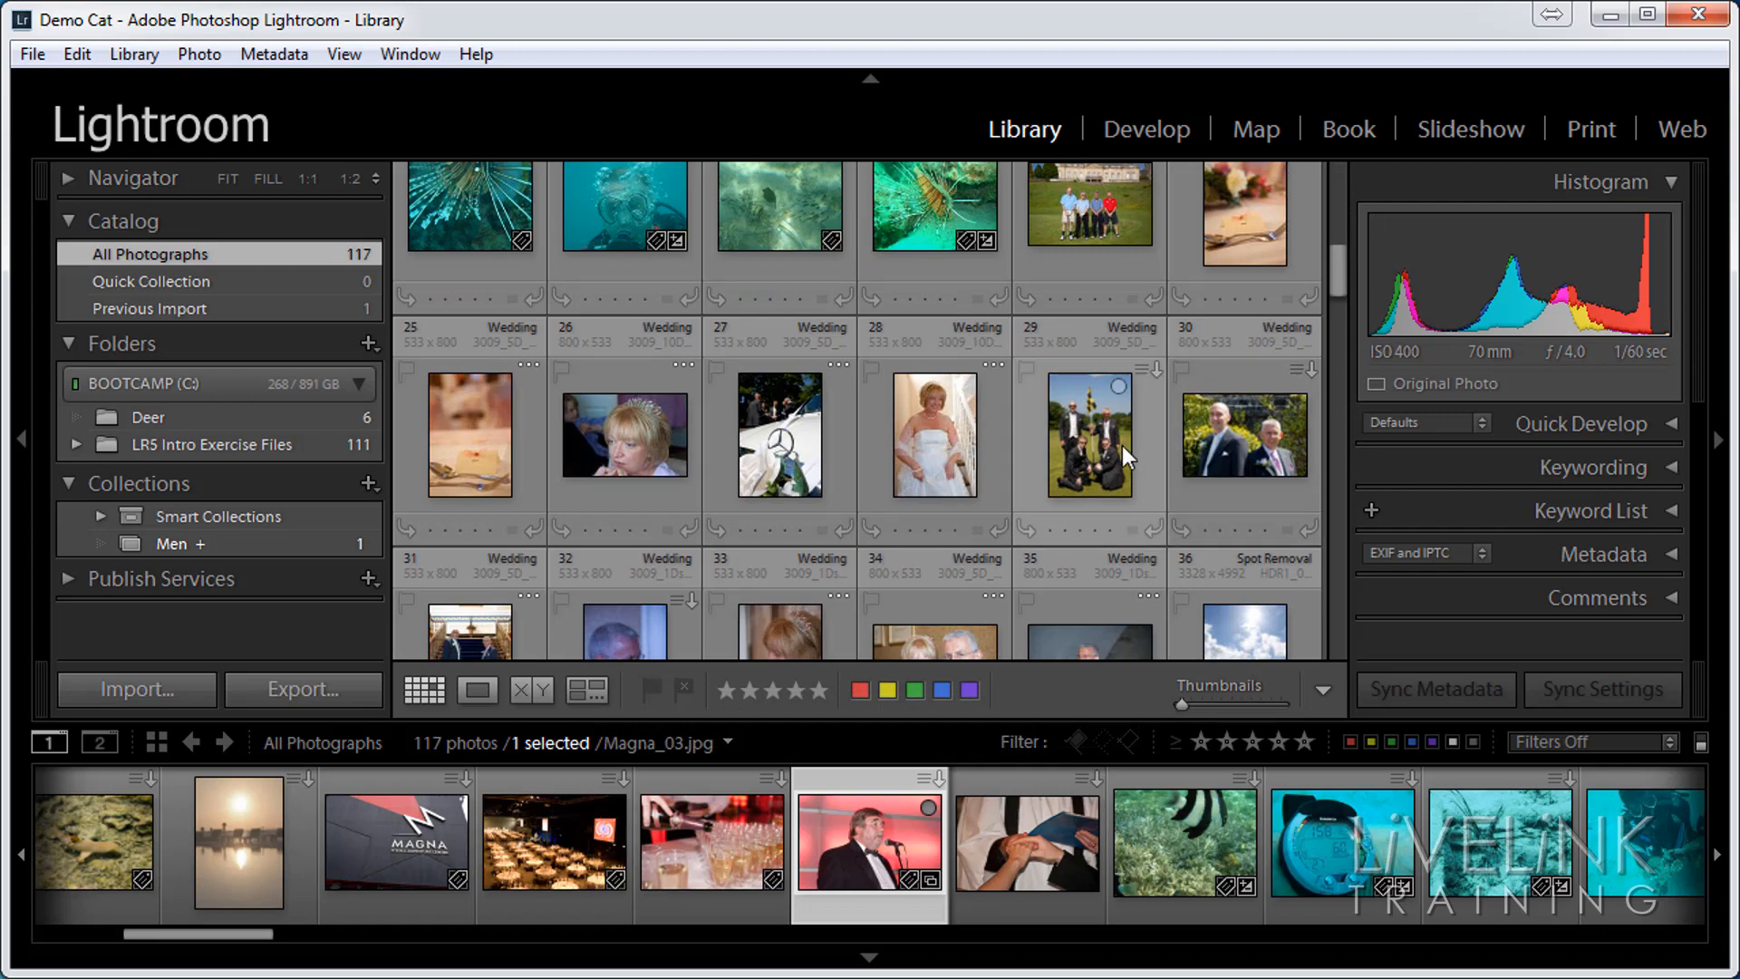
pyautogui.press('b')
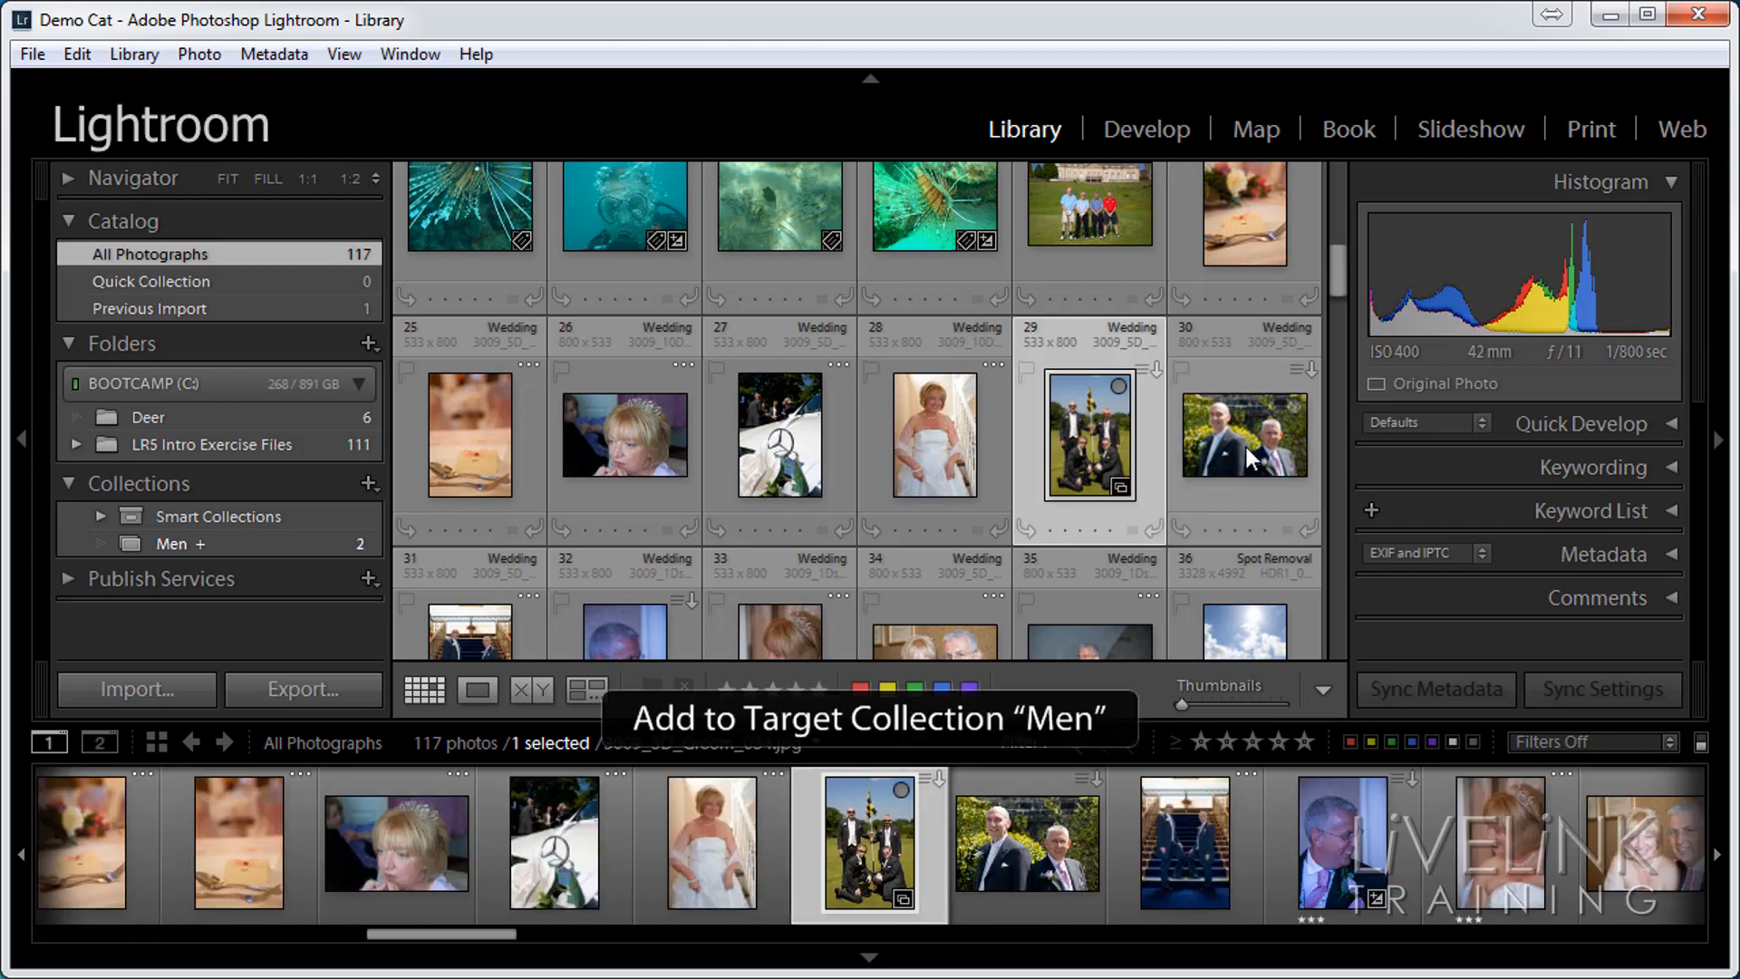
pyautogui.click(1247, 448)
pyautogui.press('b')
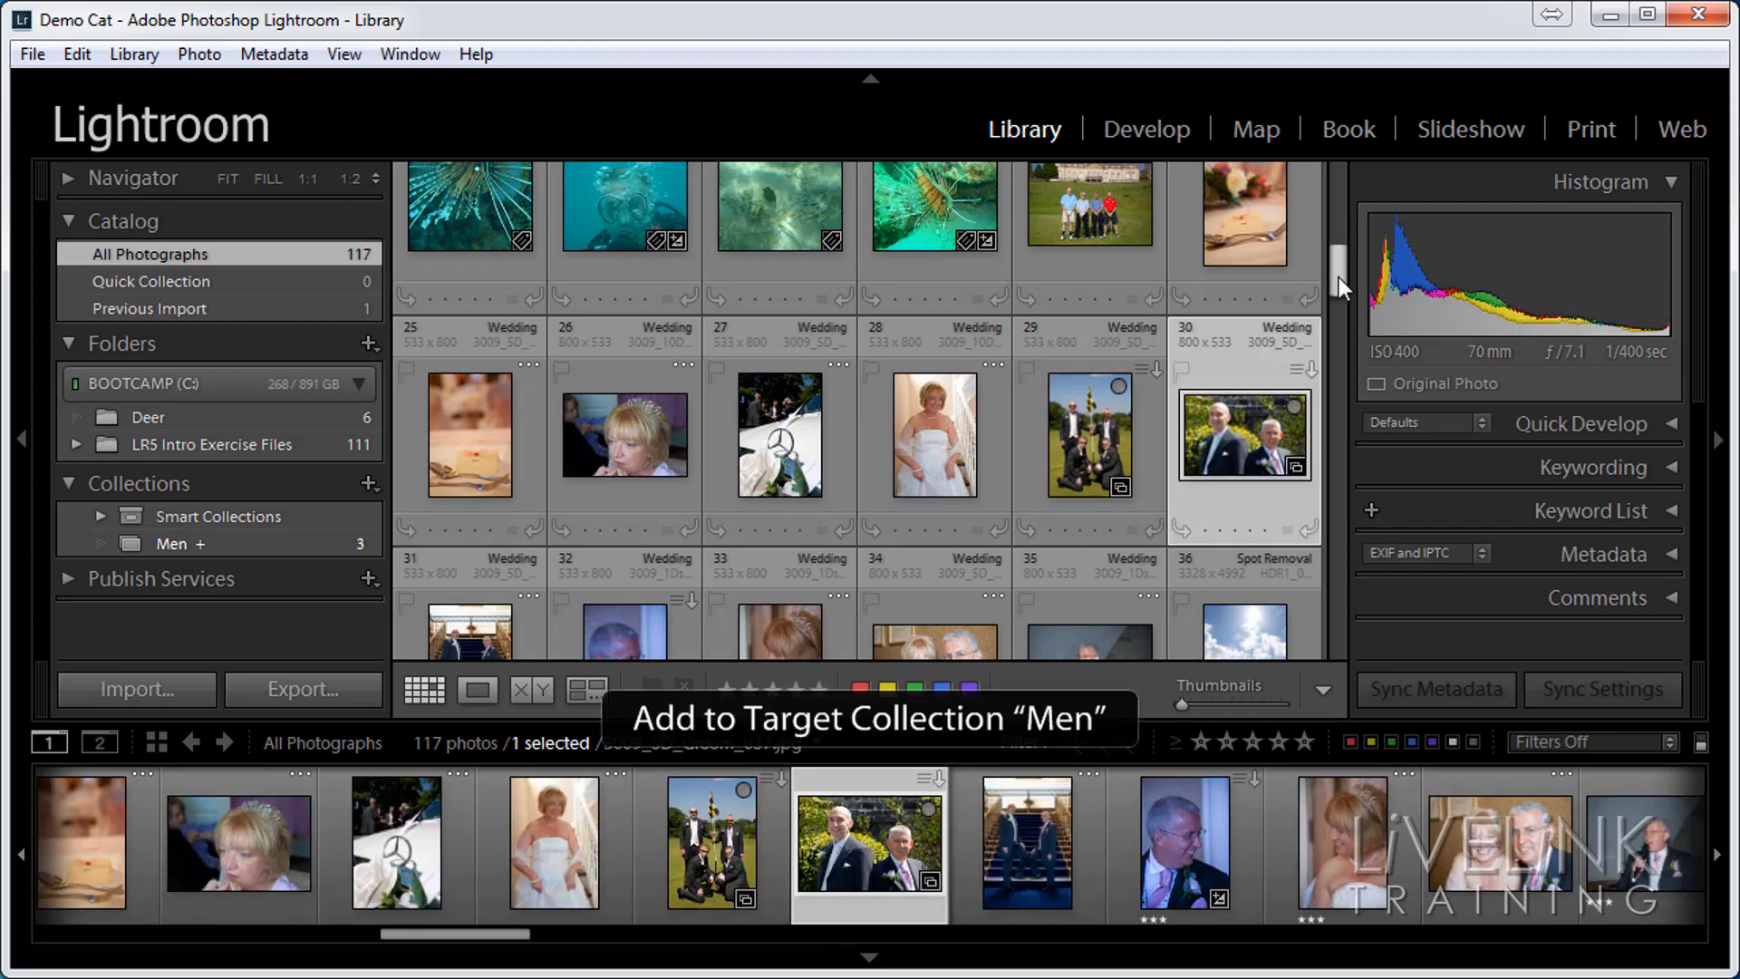
# - Add the wedding photo of the man speaking into a microphone, 3009_1Ds_36.jpg, to Men and open the Men collection
pyautogui.moveTo(1338, 279); pyautogui.dragTo(1334, 317)
pyautogui.click(1111, 325)
pyautogui.press('b')
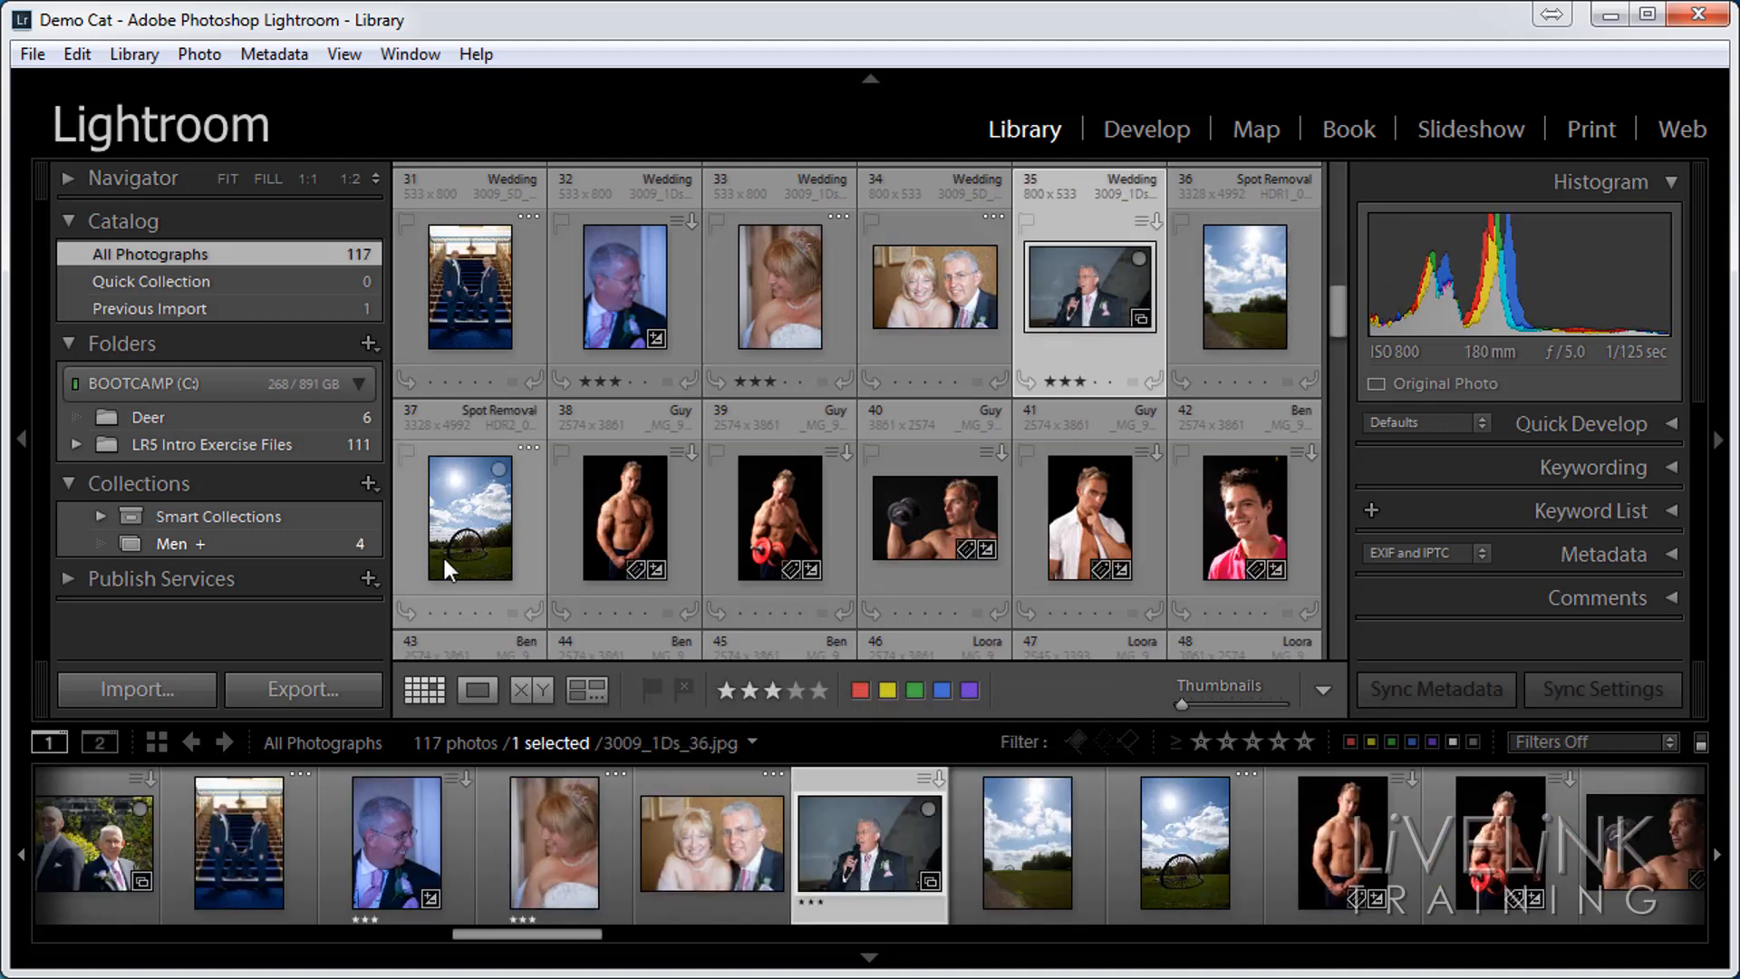
pyautogui.click(230, 543)
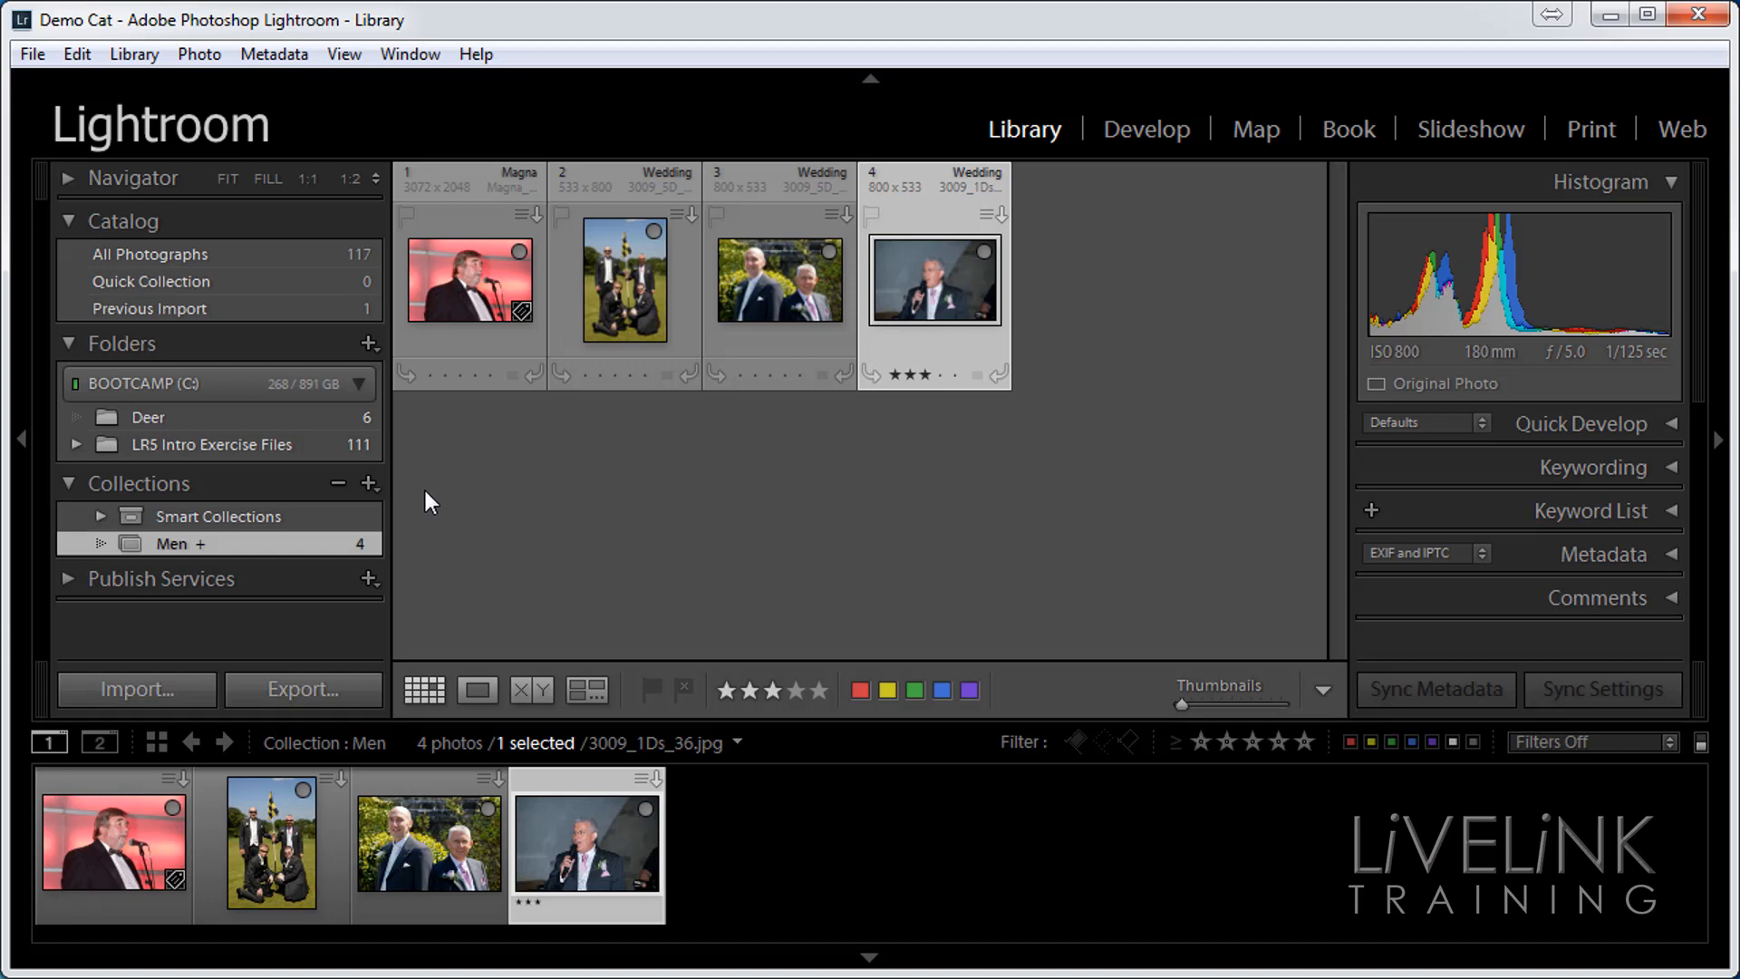
# - Create a collection named Women without including selected photos or making it the target collection
pyautogui.click(369, 484)
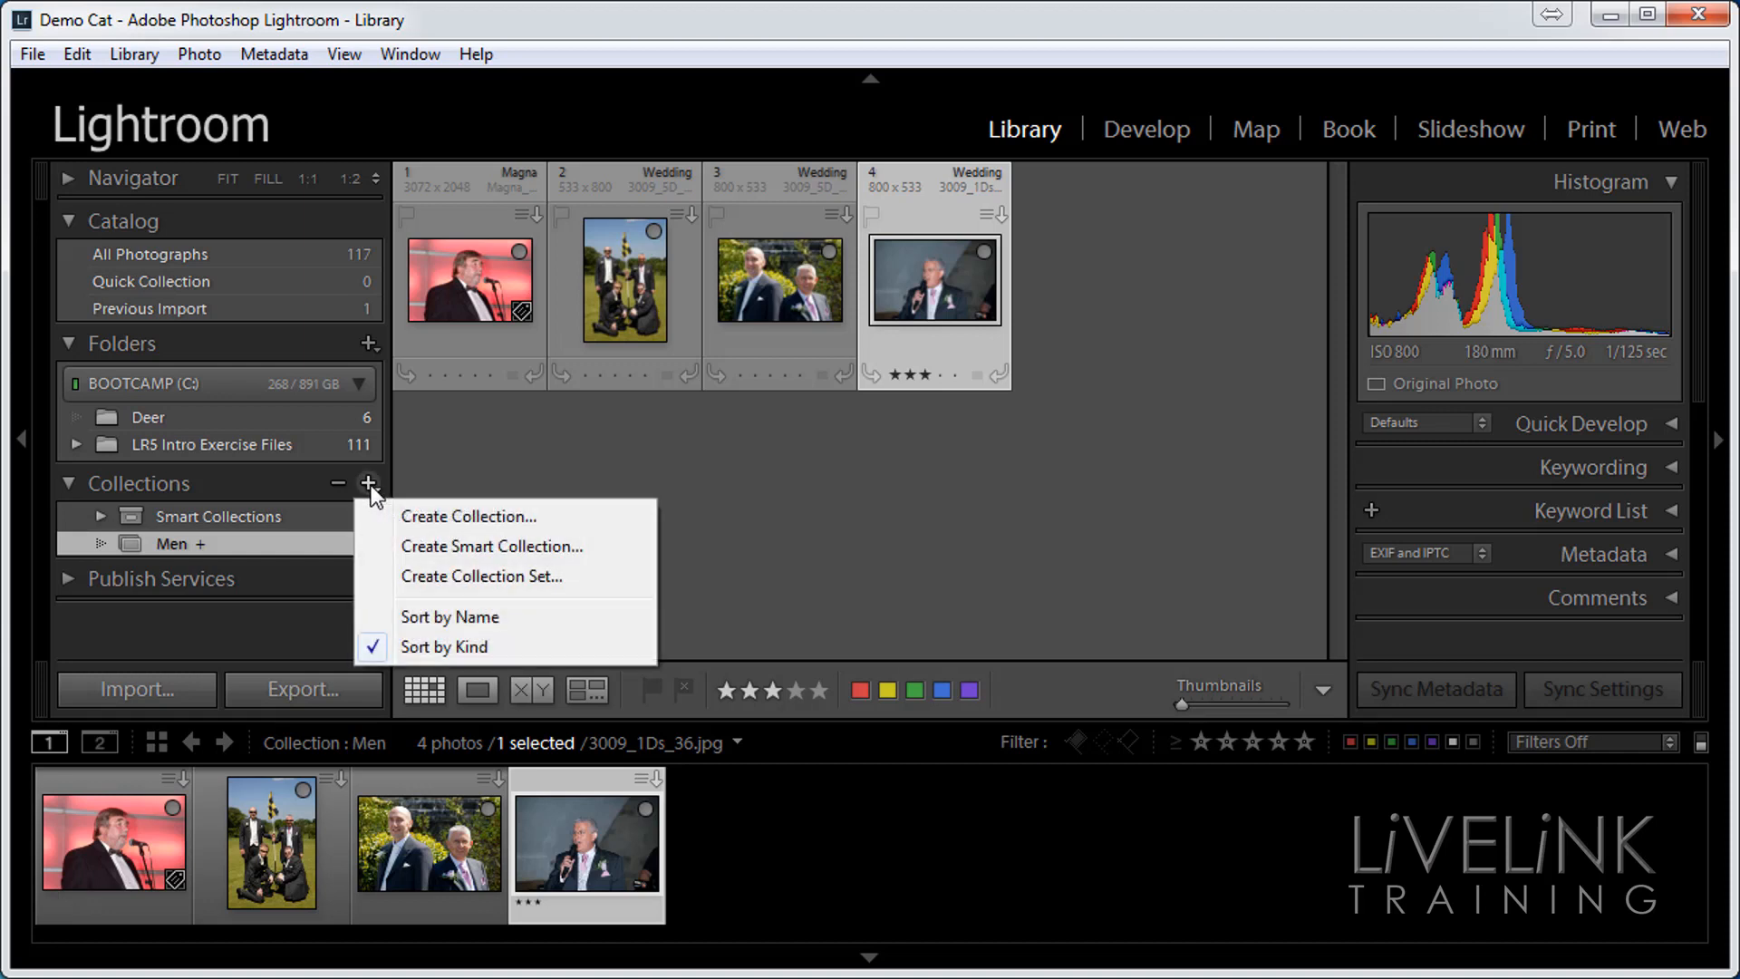
pyautogui.click(489, 515)
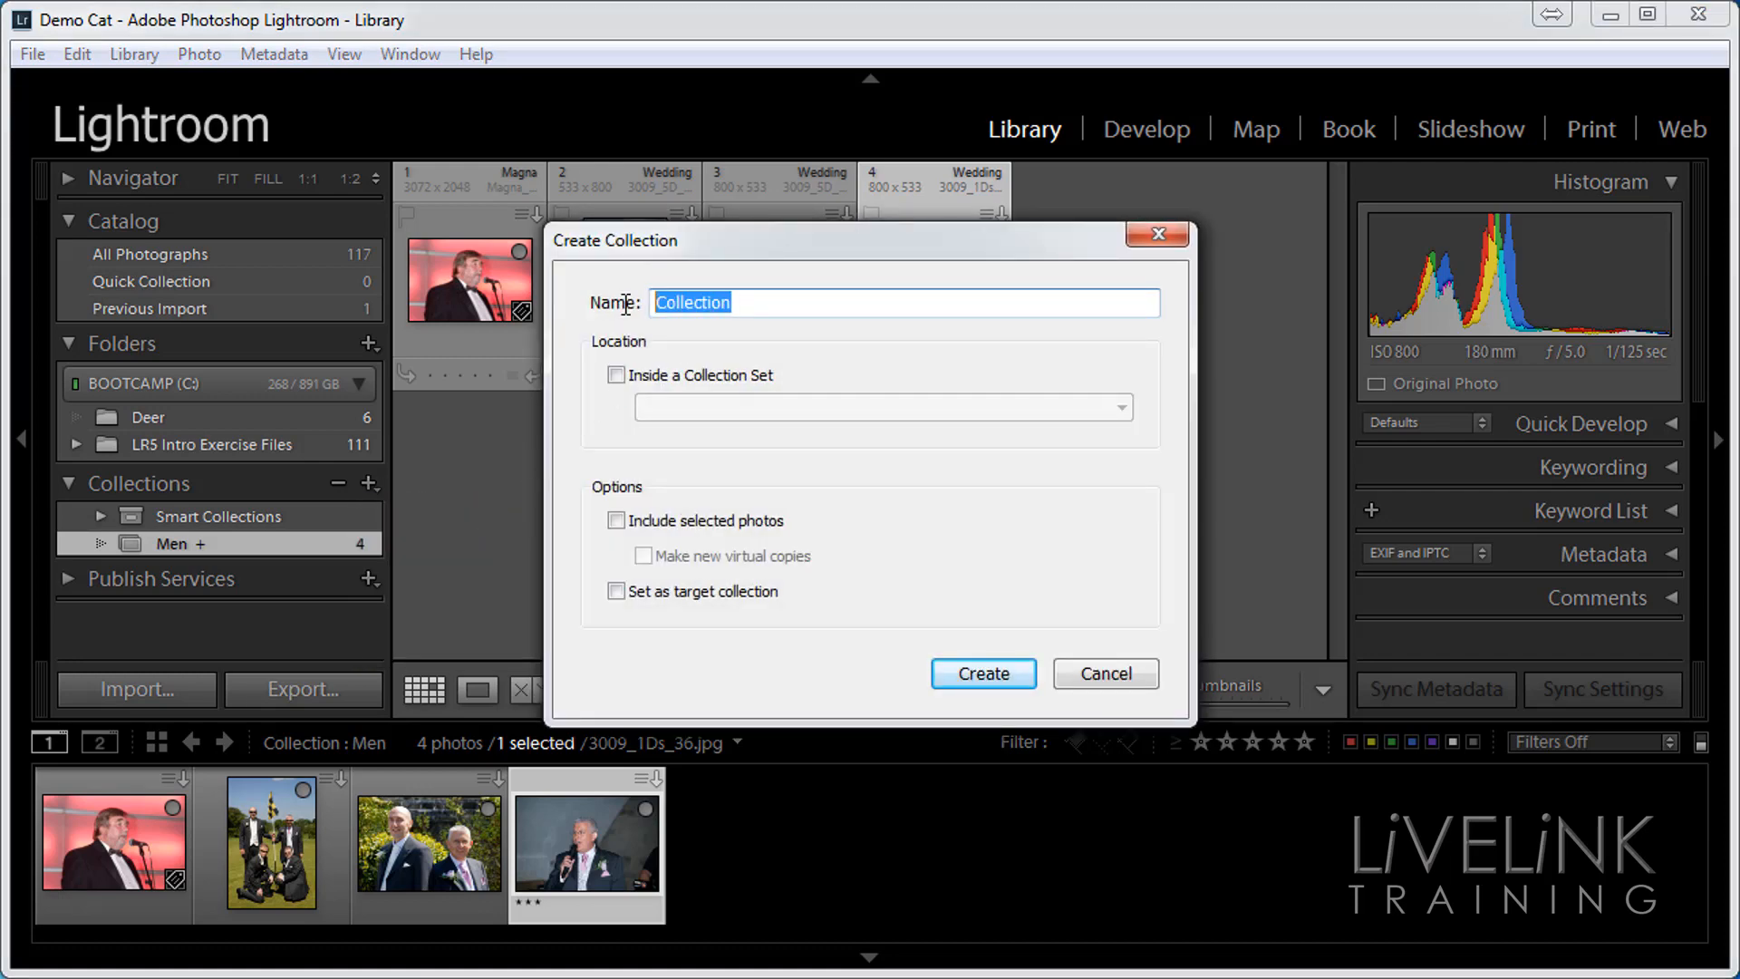
pyautogui.write('Women')
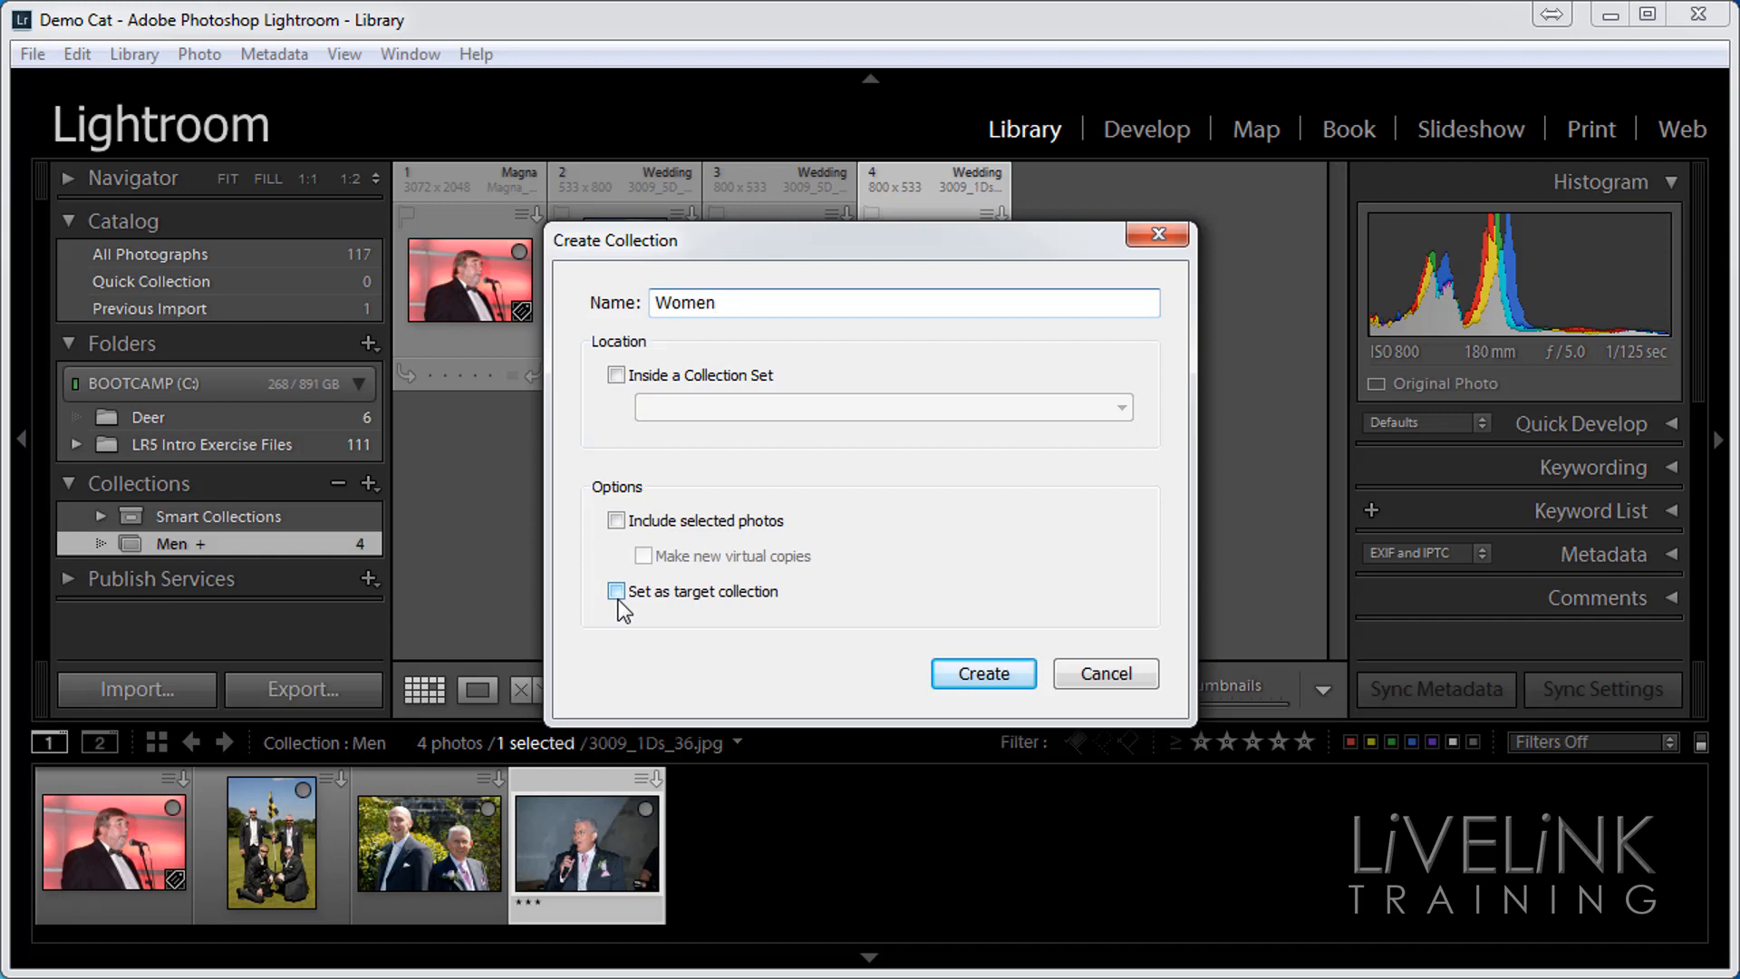
pyautogui.click(985, 676)
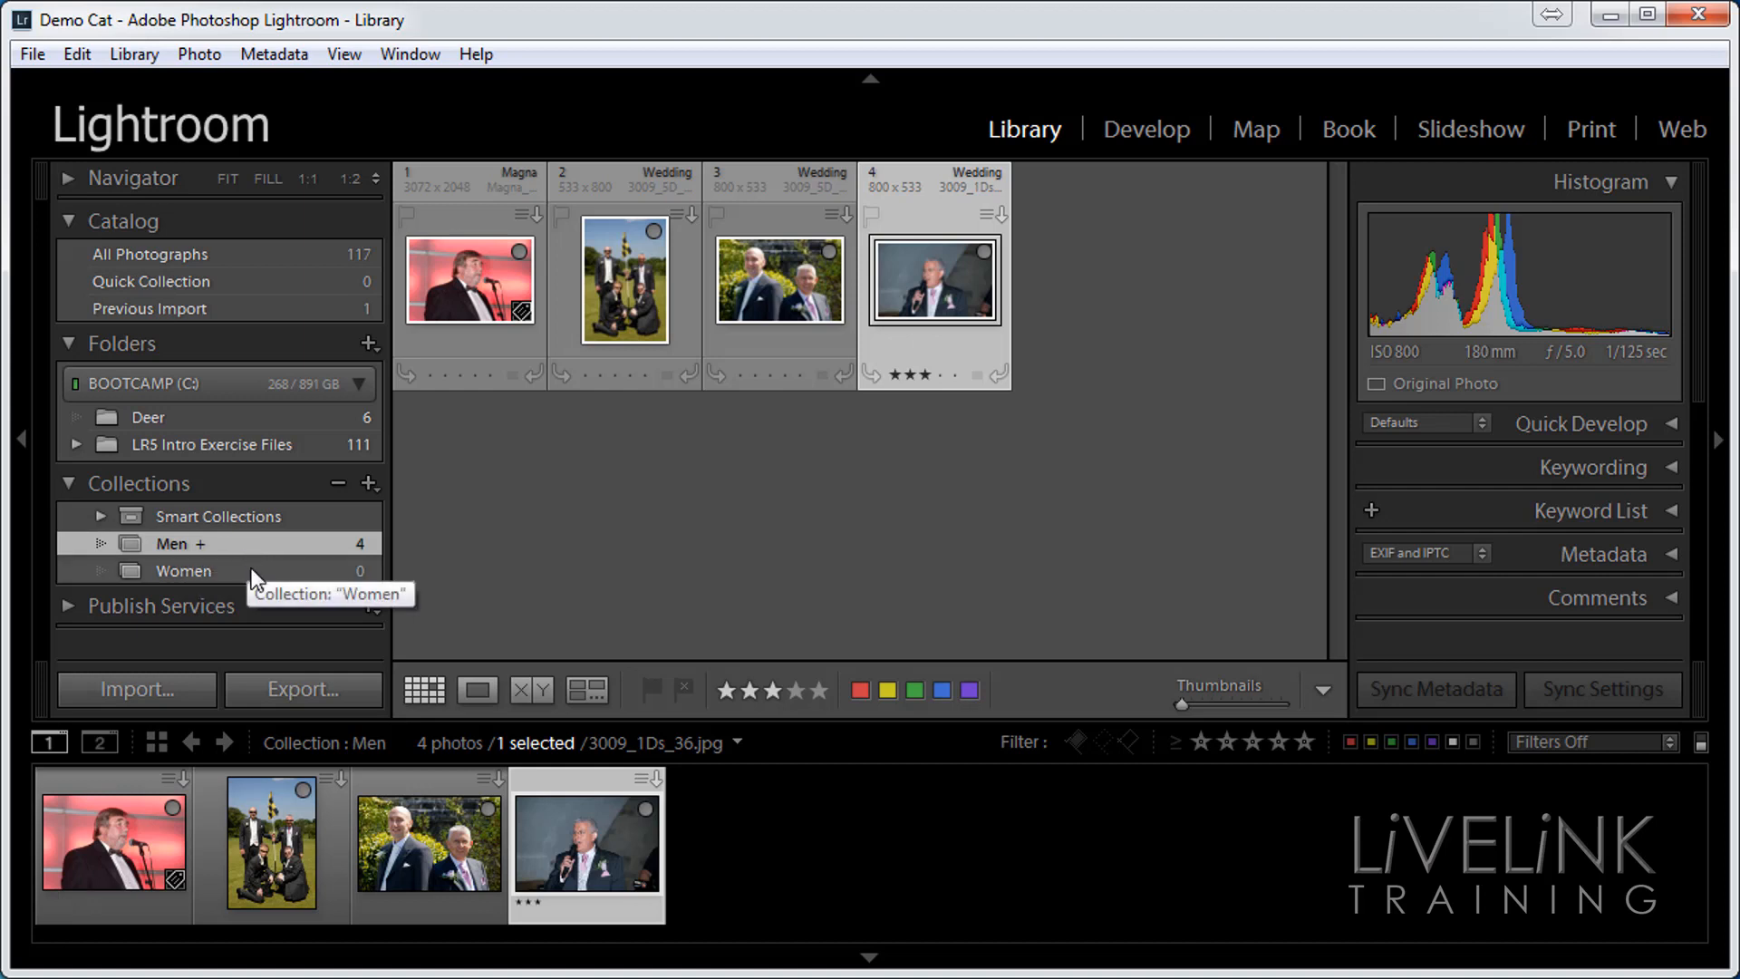
# - Open the empty Women collection and set it as the target collection
pyautogui.click(252, 569)
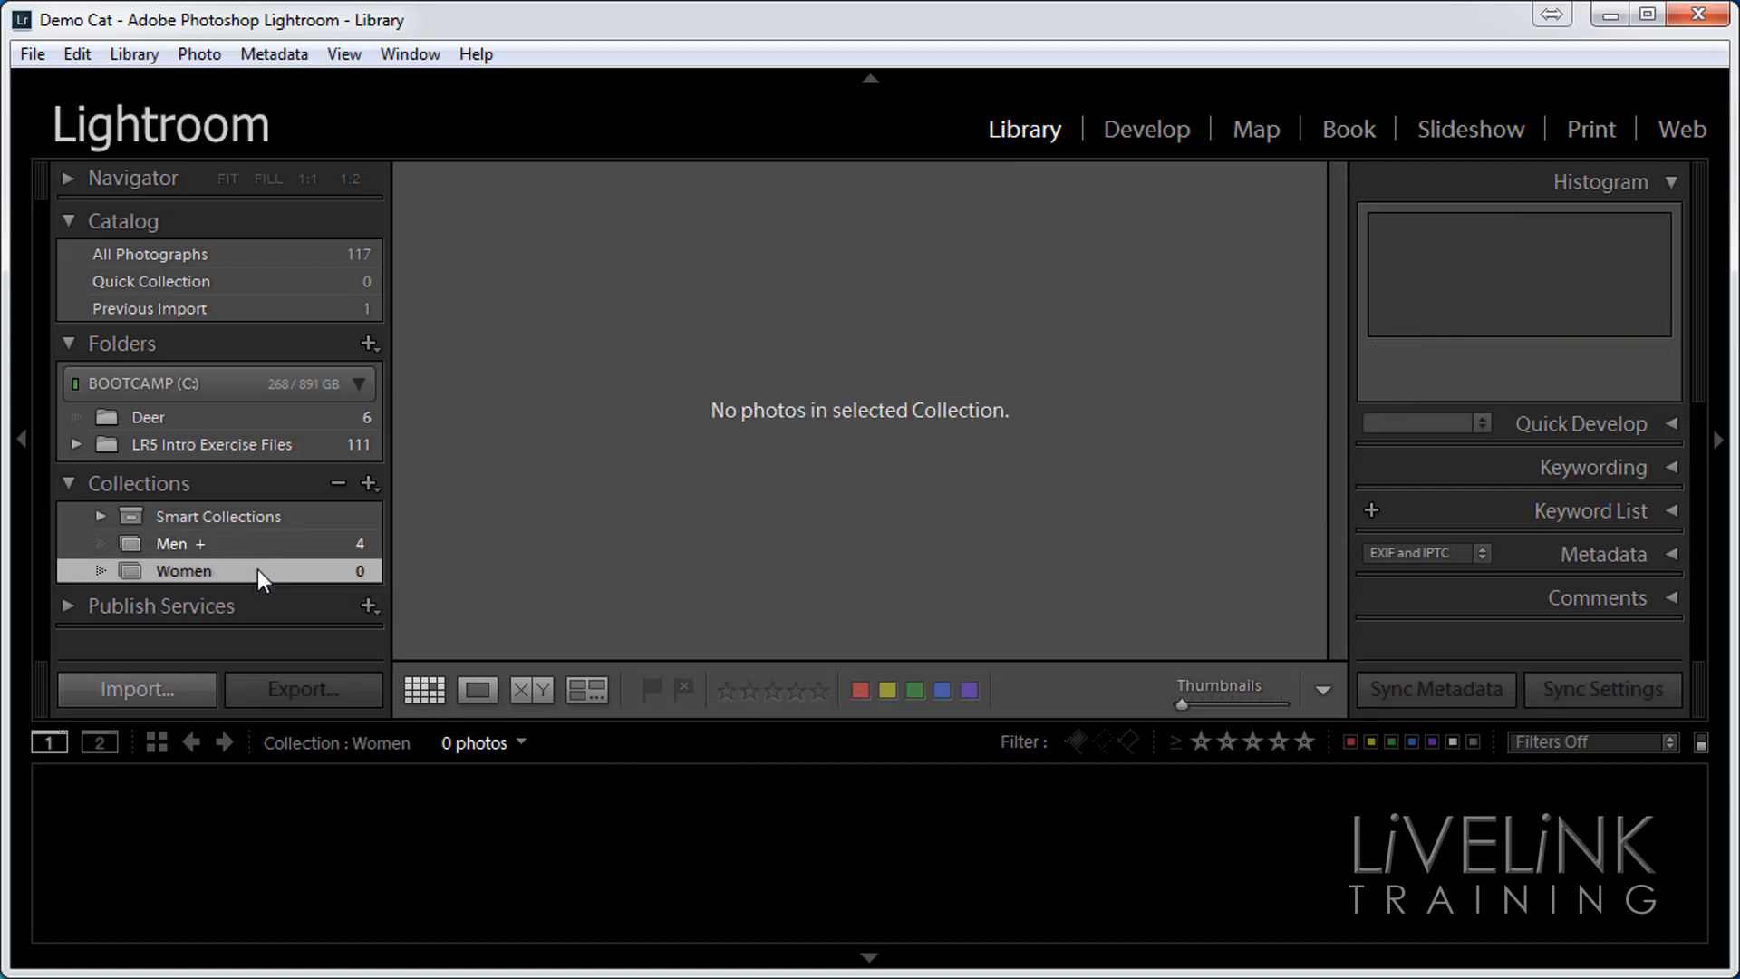
pyautogui.rightClick(260, 569)
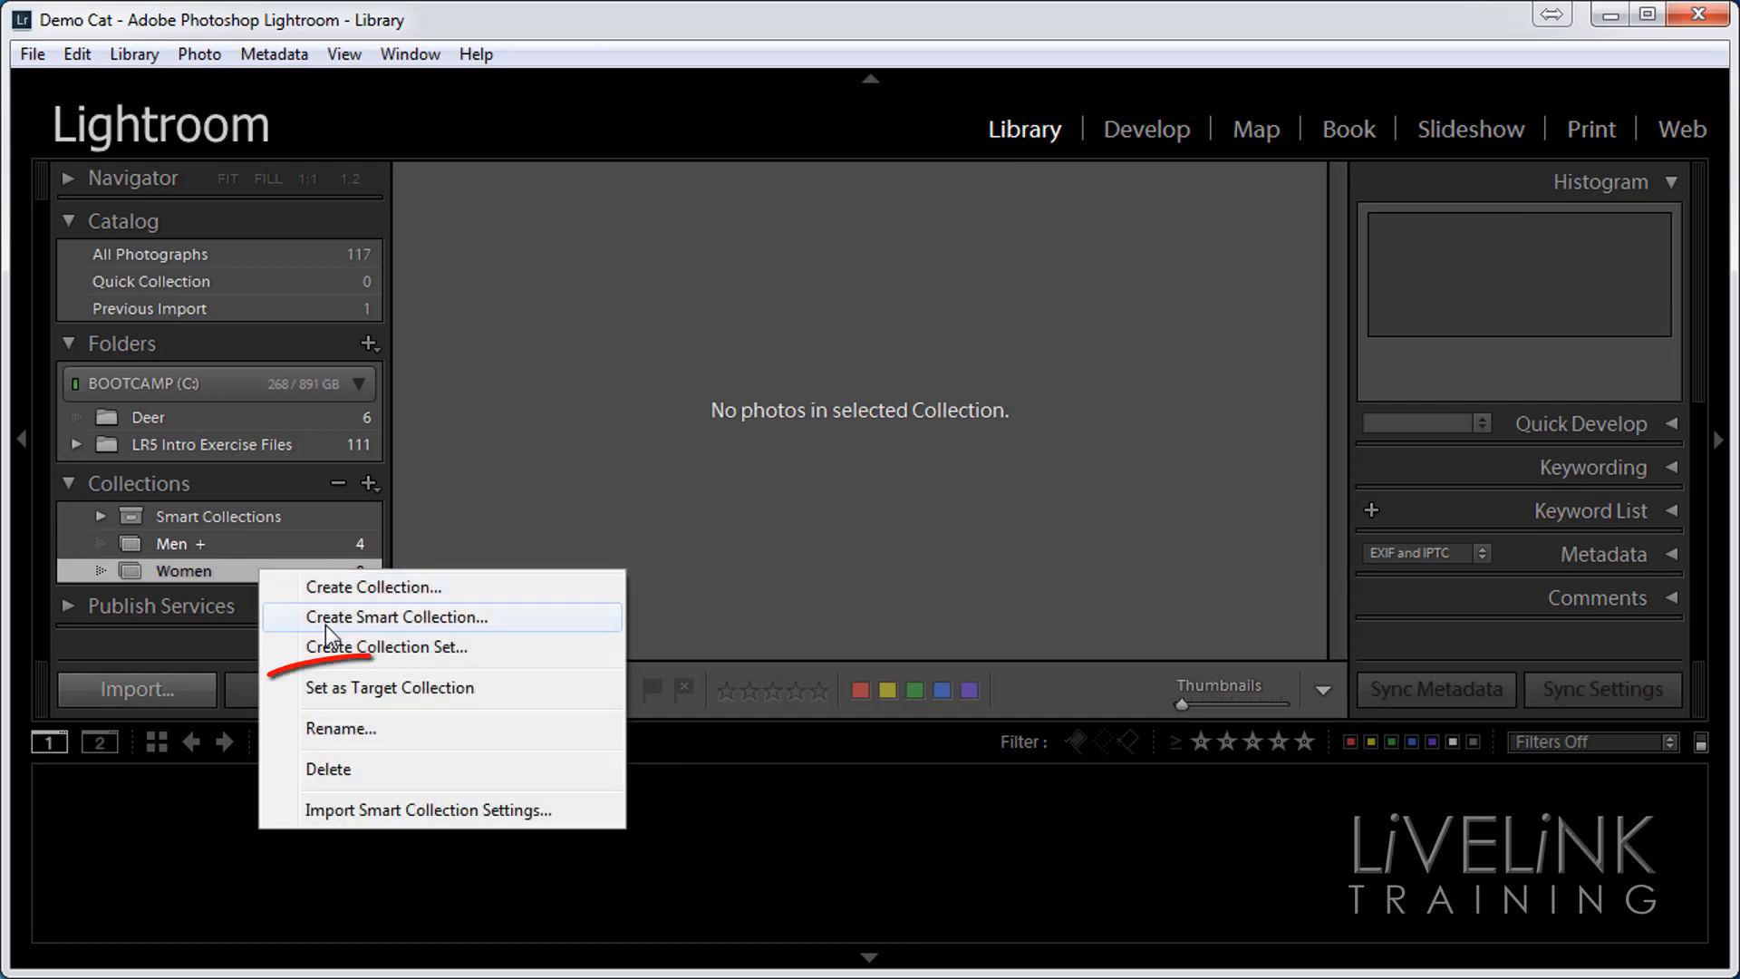
pyautogui.click(391, 690)
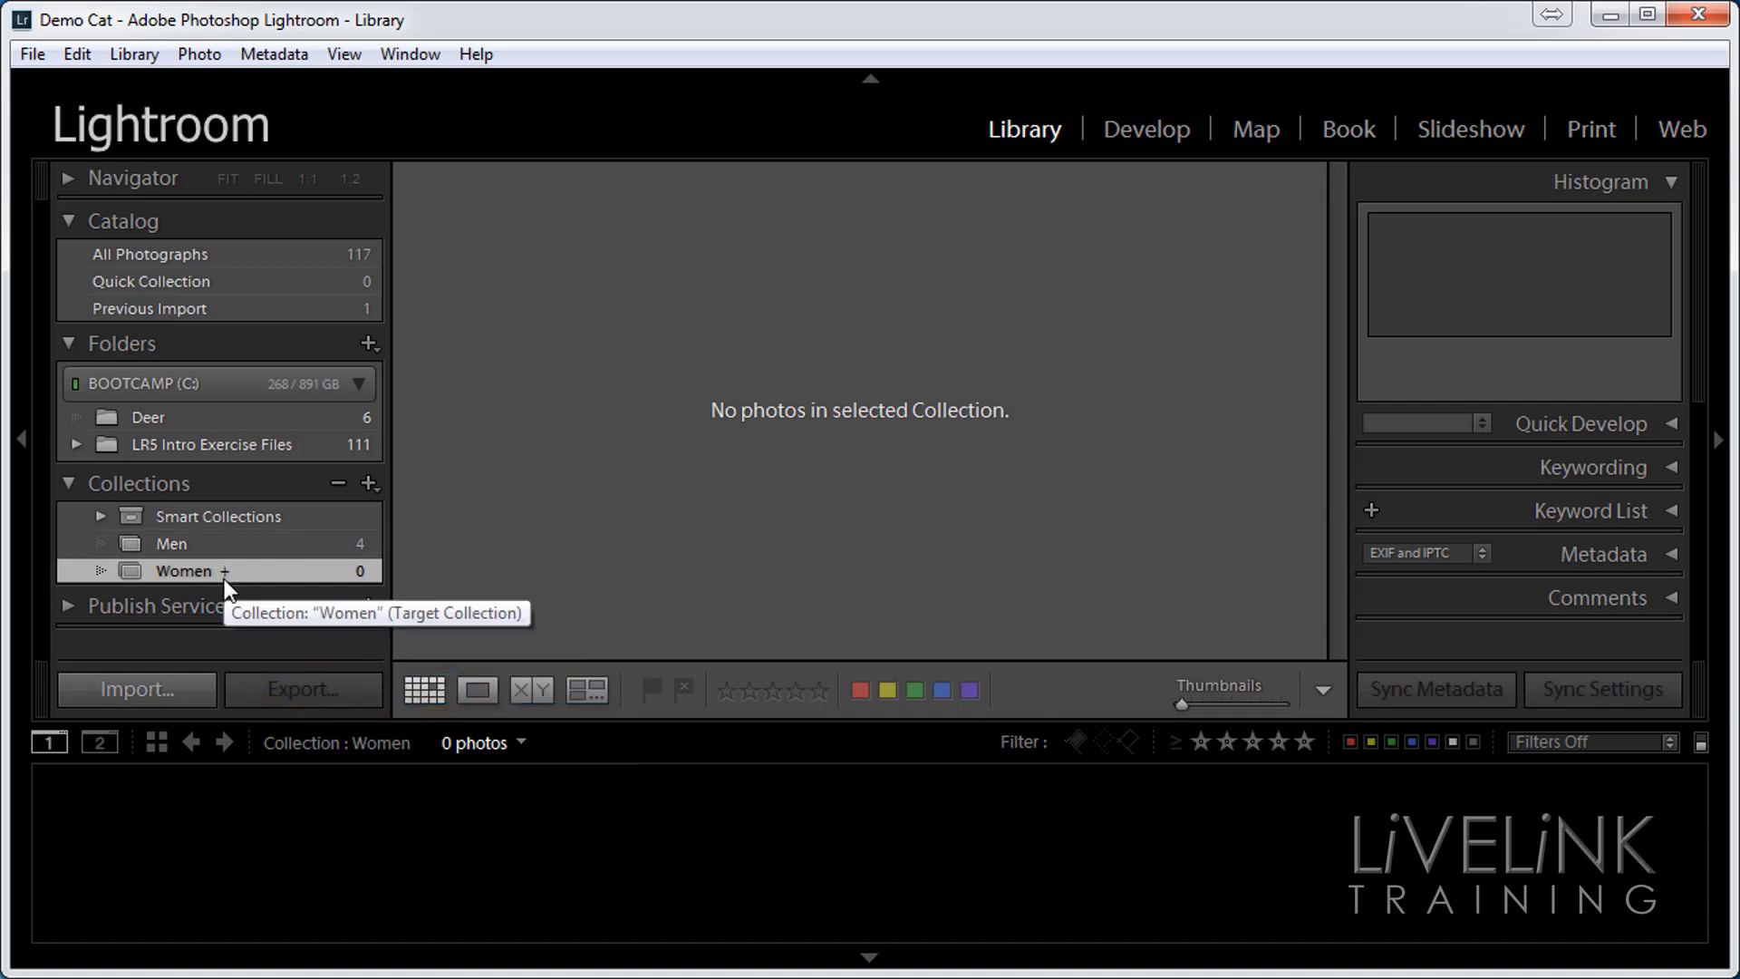
# - From the LR5 Intro Exercise Files folder, add Whitening Teeth.jpg, the close-up of the bride in a tiara and the standing bride to Women
pyautogui.click(214, 442)
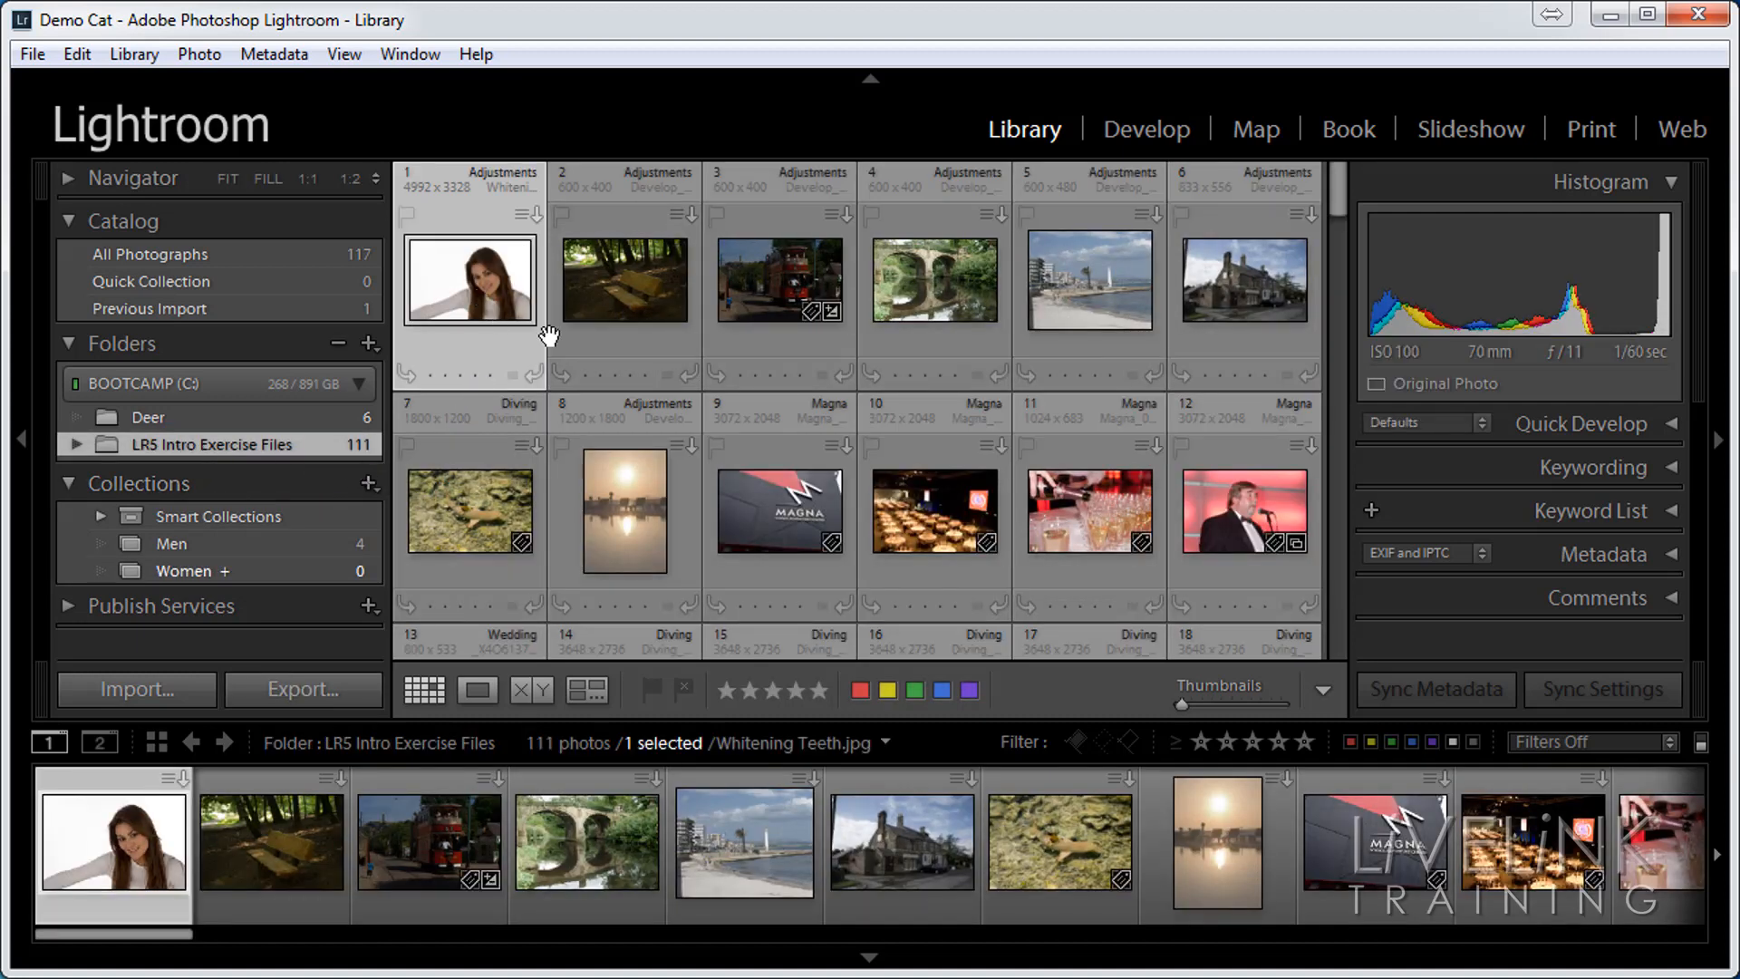
pyautogui.press('b')
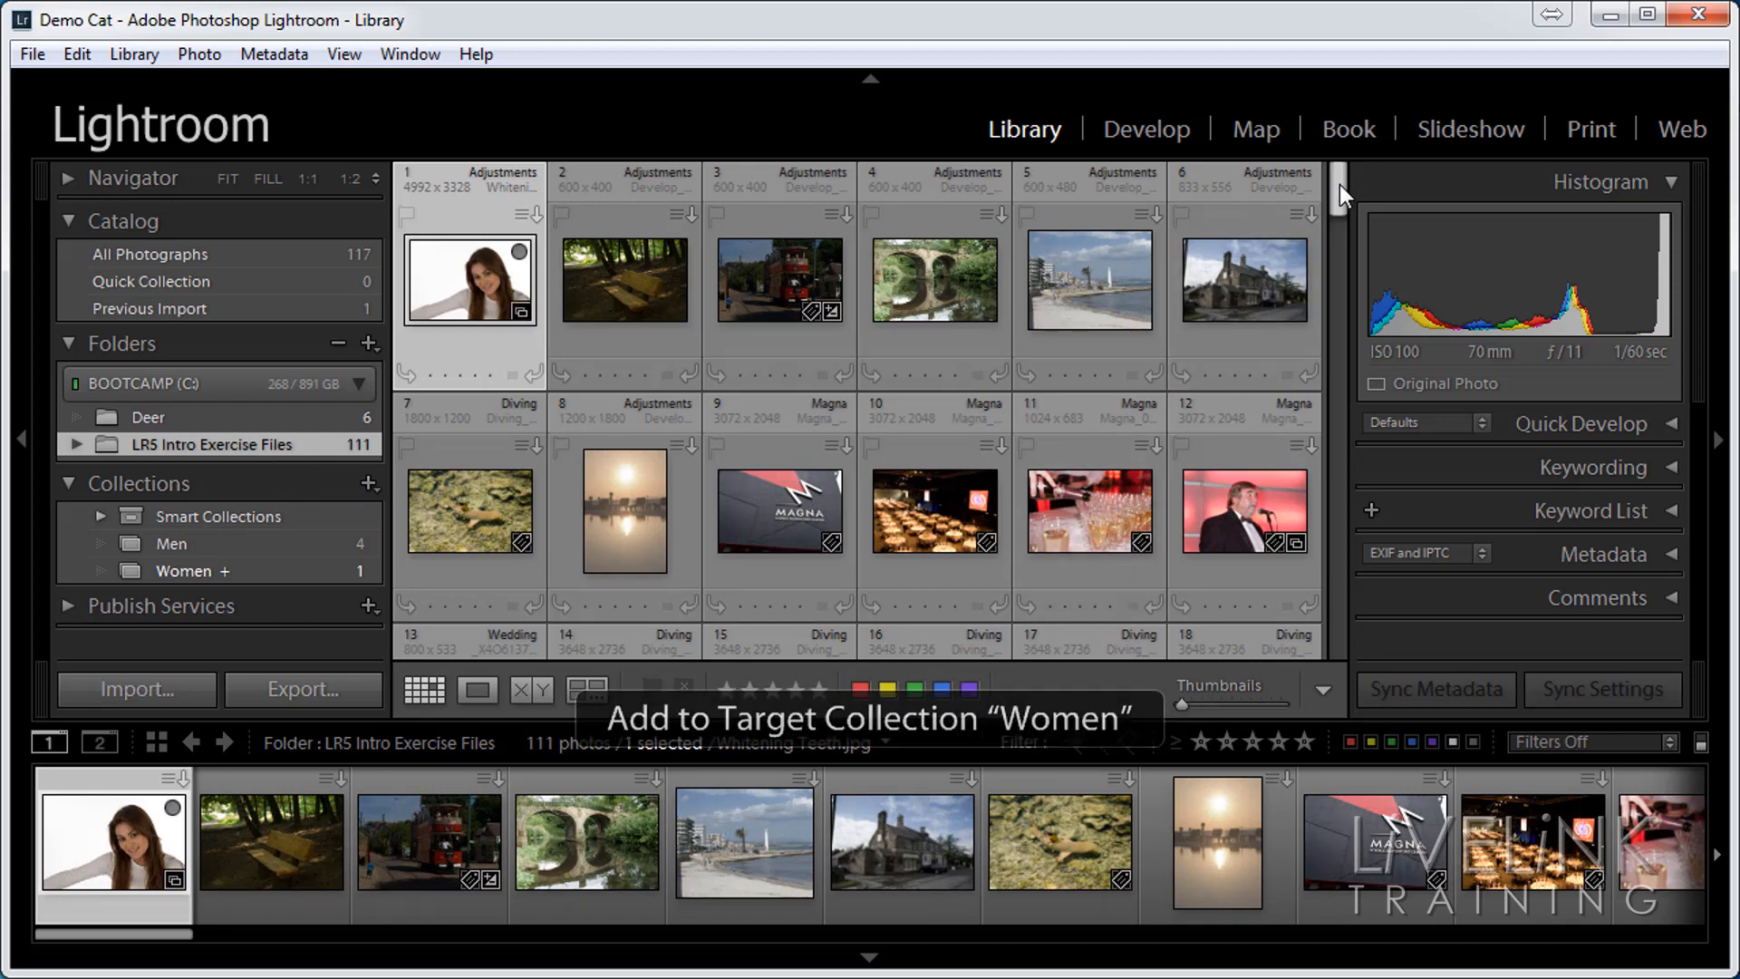
pyautogui.moveTo(1339, 183); pyautogui.dragTo(1330, 277)
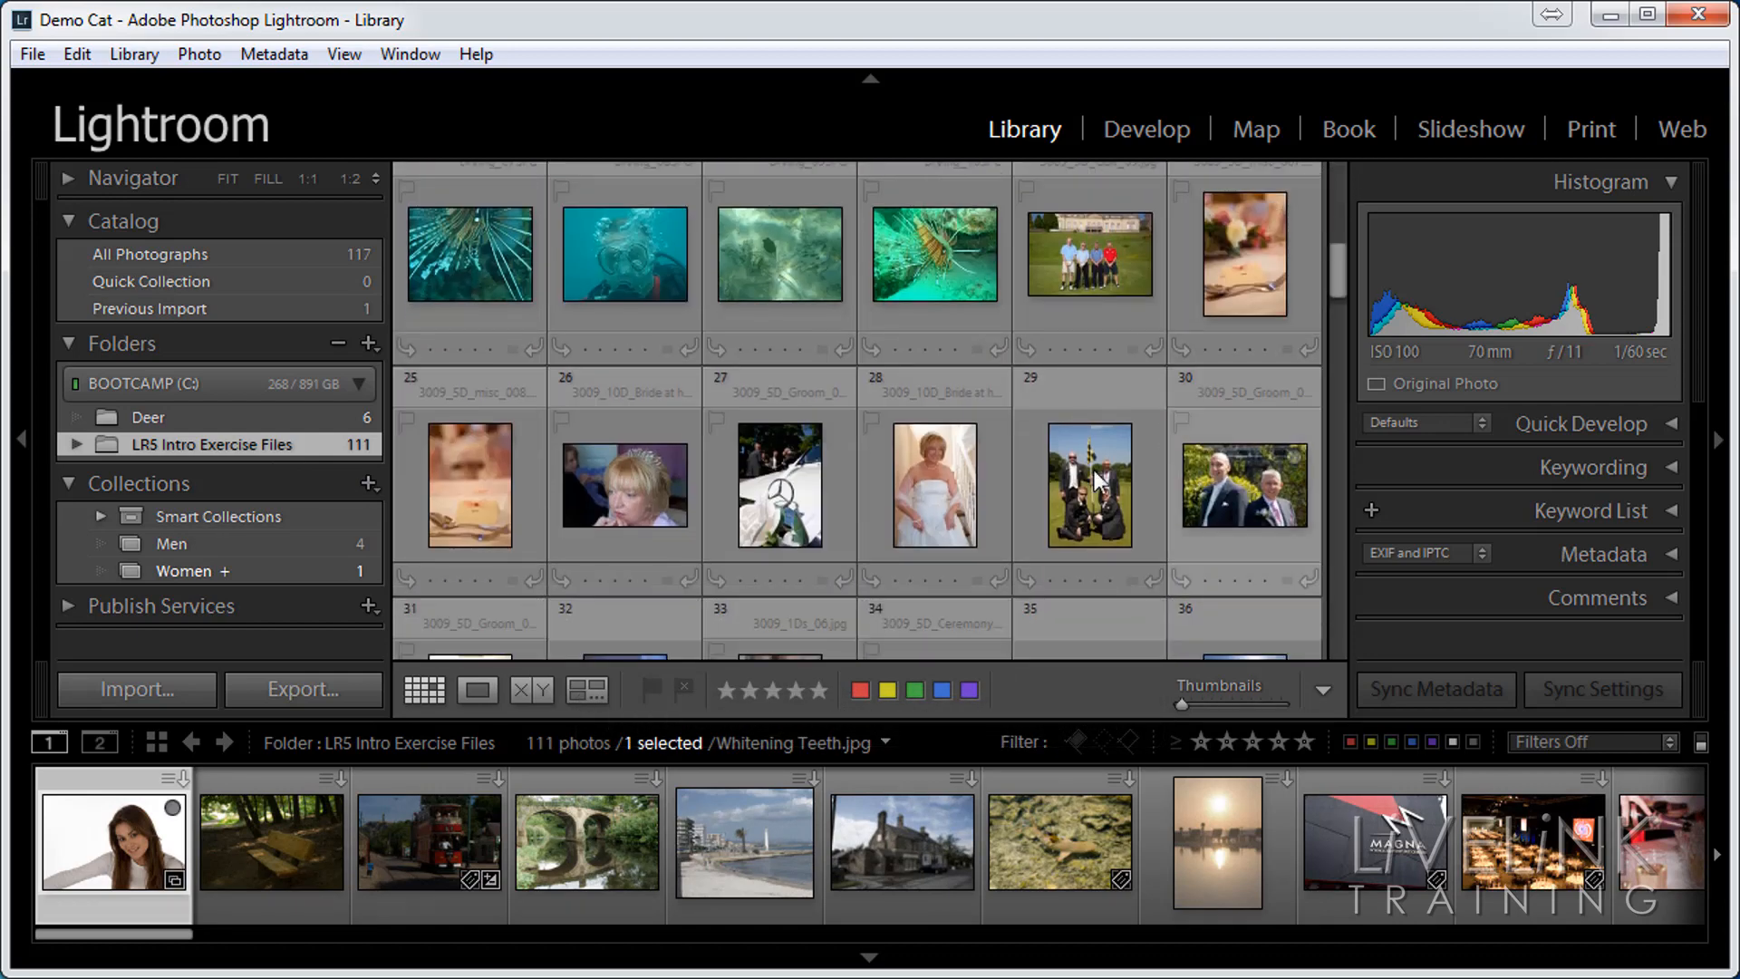
pyautogui.click(598, 493)
pyautogui.press('b')
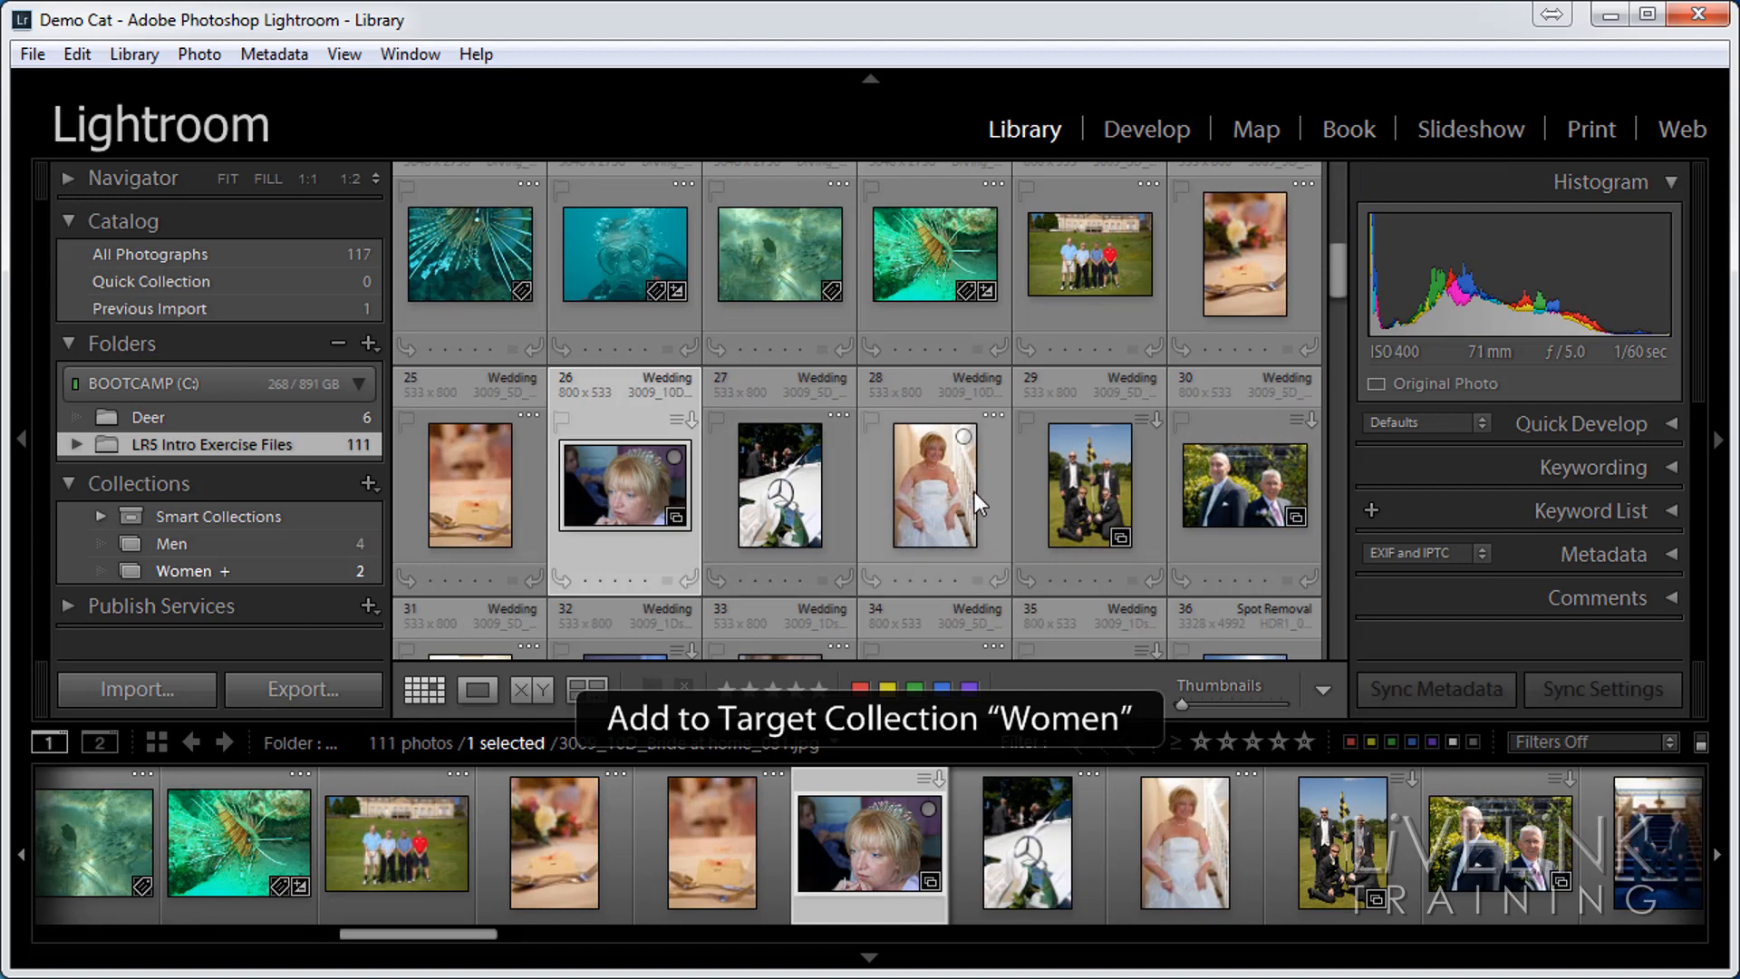
pyautogui.click(953, 504)
pyautogui.press('b')
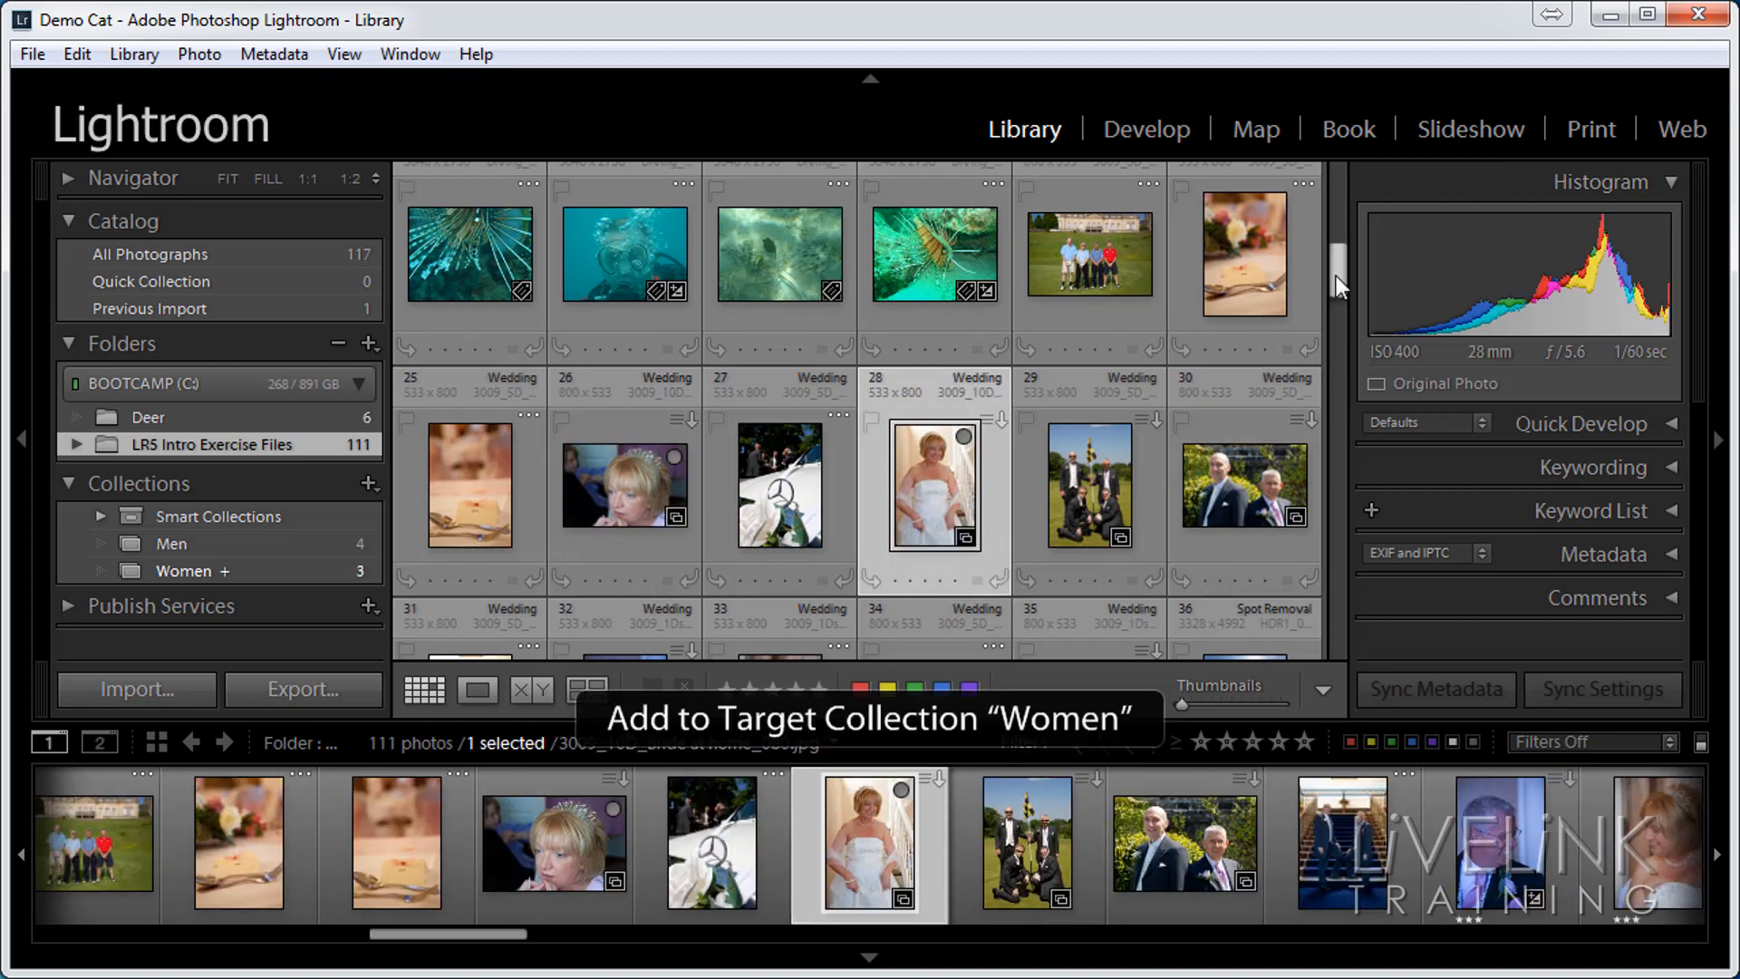
# - Add the three-star wedding portrait of the bride to Women and review the contents of the Men and Women collections
pyautogui.moveTo(1336, 275); pyautogui.dragTo(1336, 318)
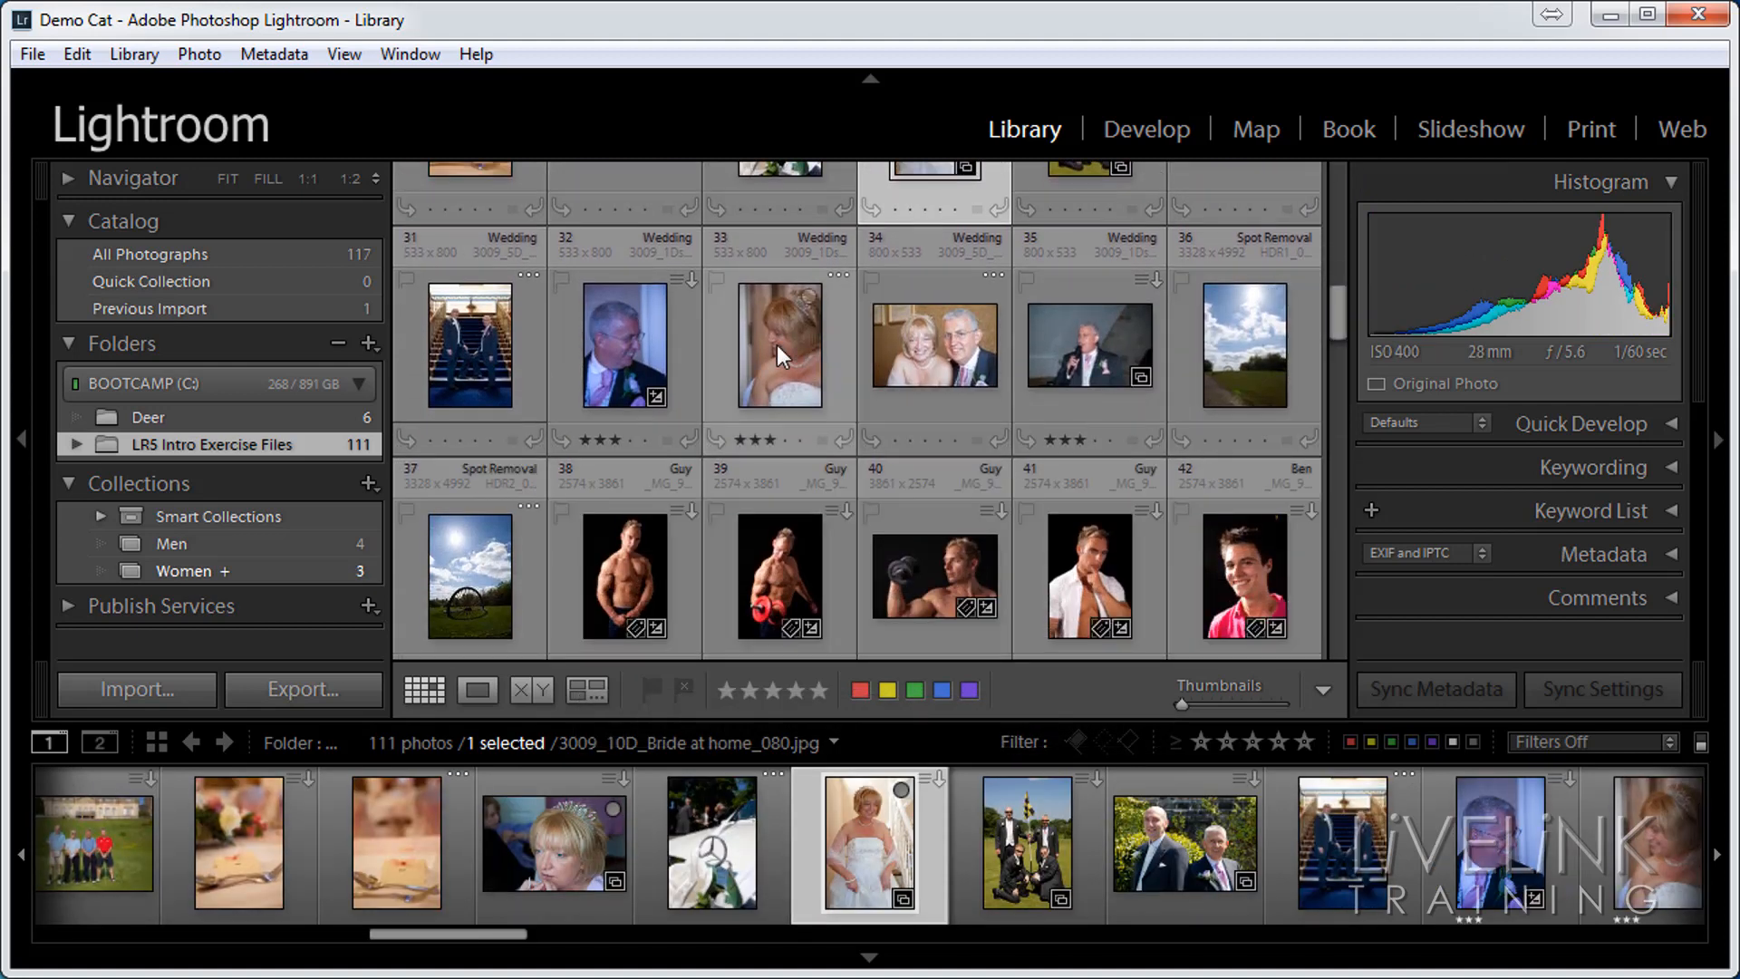
pyautogui.click(847, 432)
pyautogui.press('b')
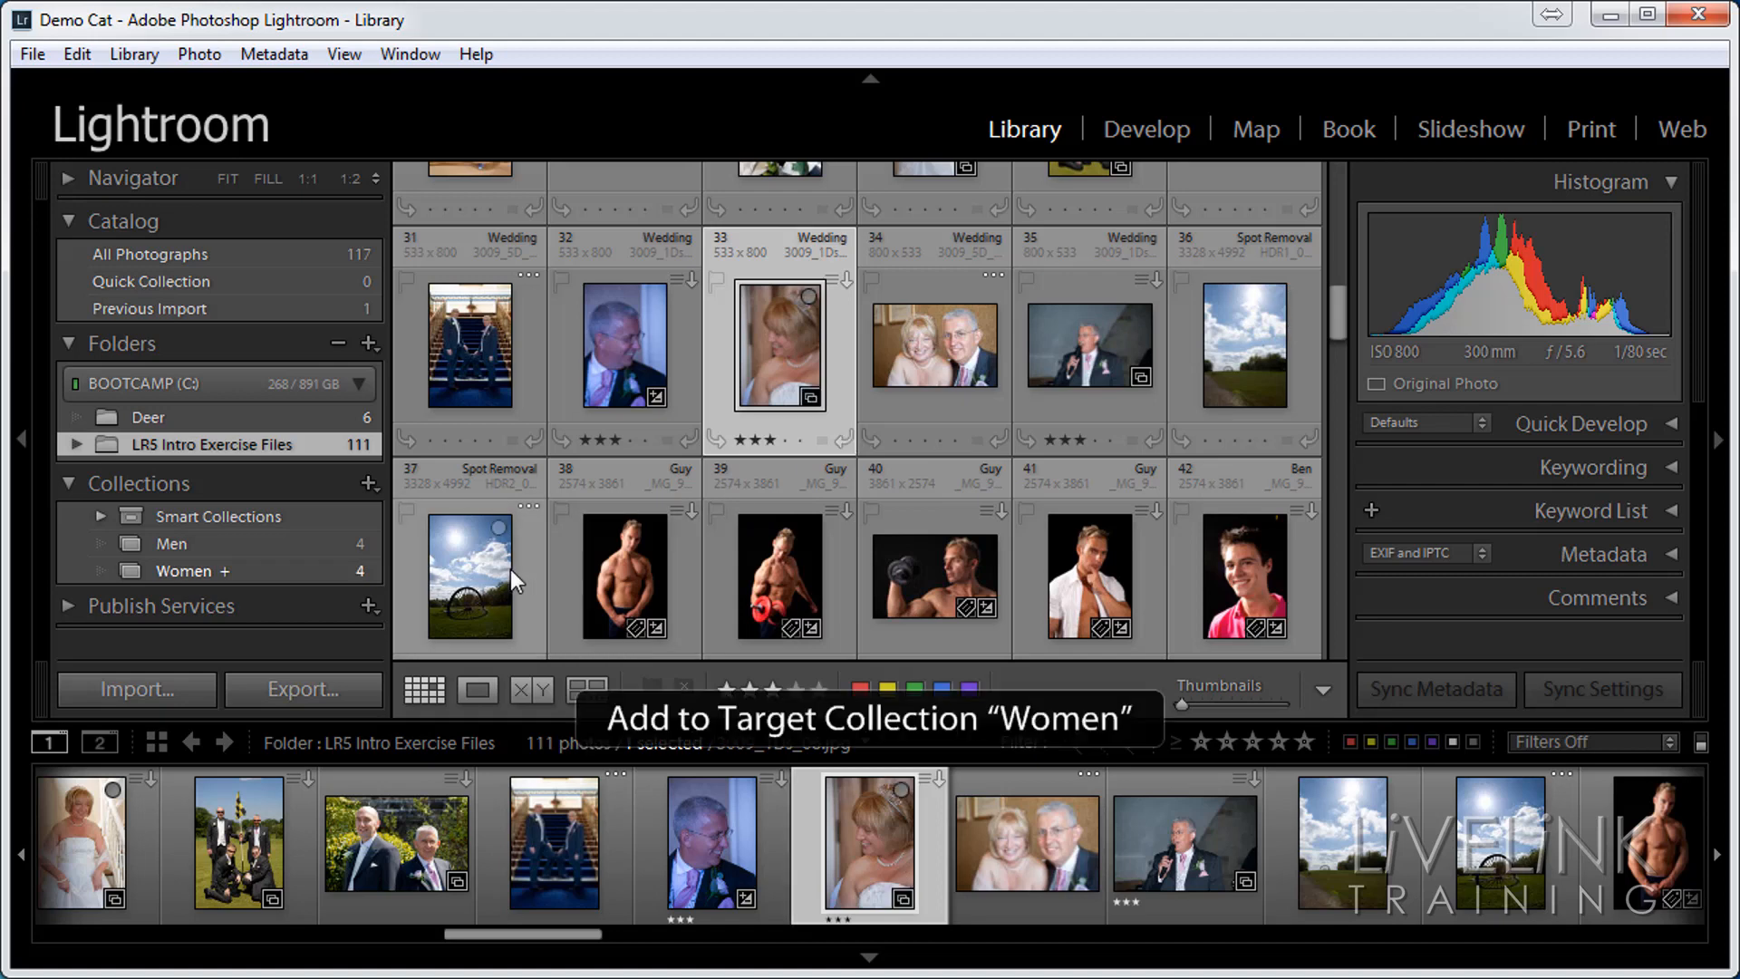
pyautogui.click(232, 541)
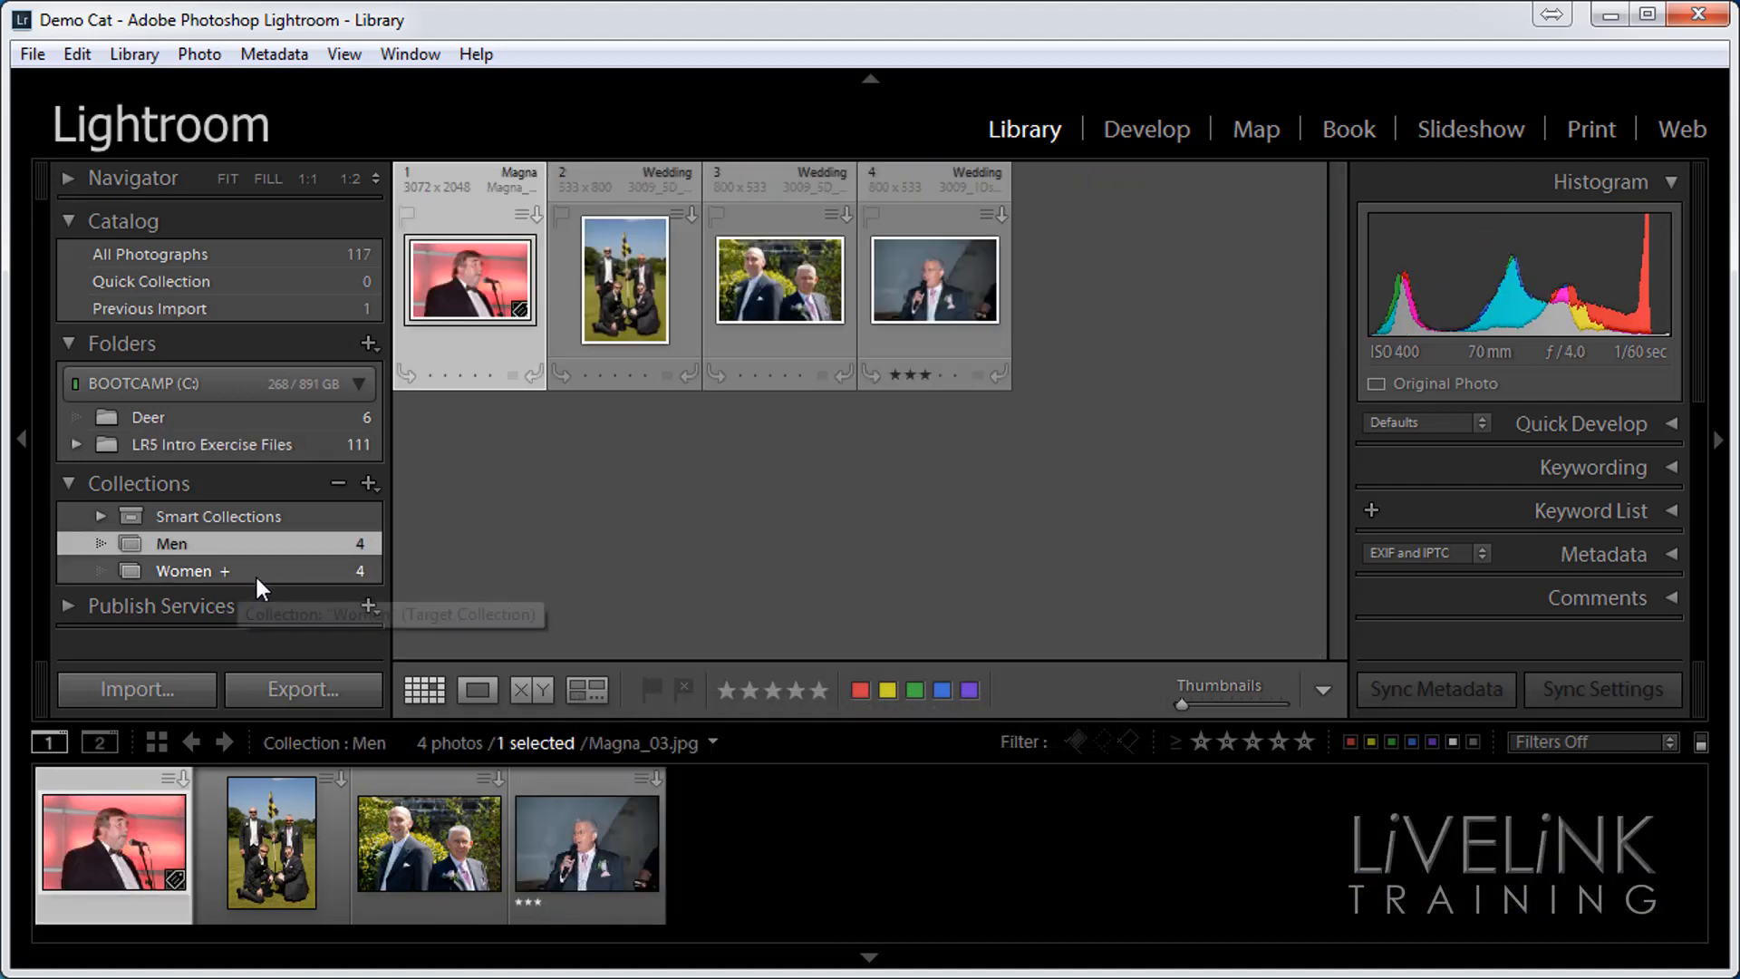
pyautogui.click(263, 572)
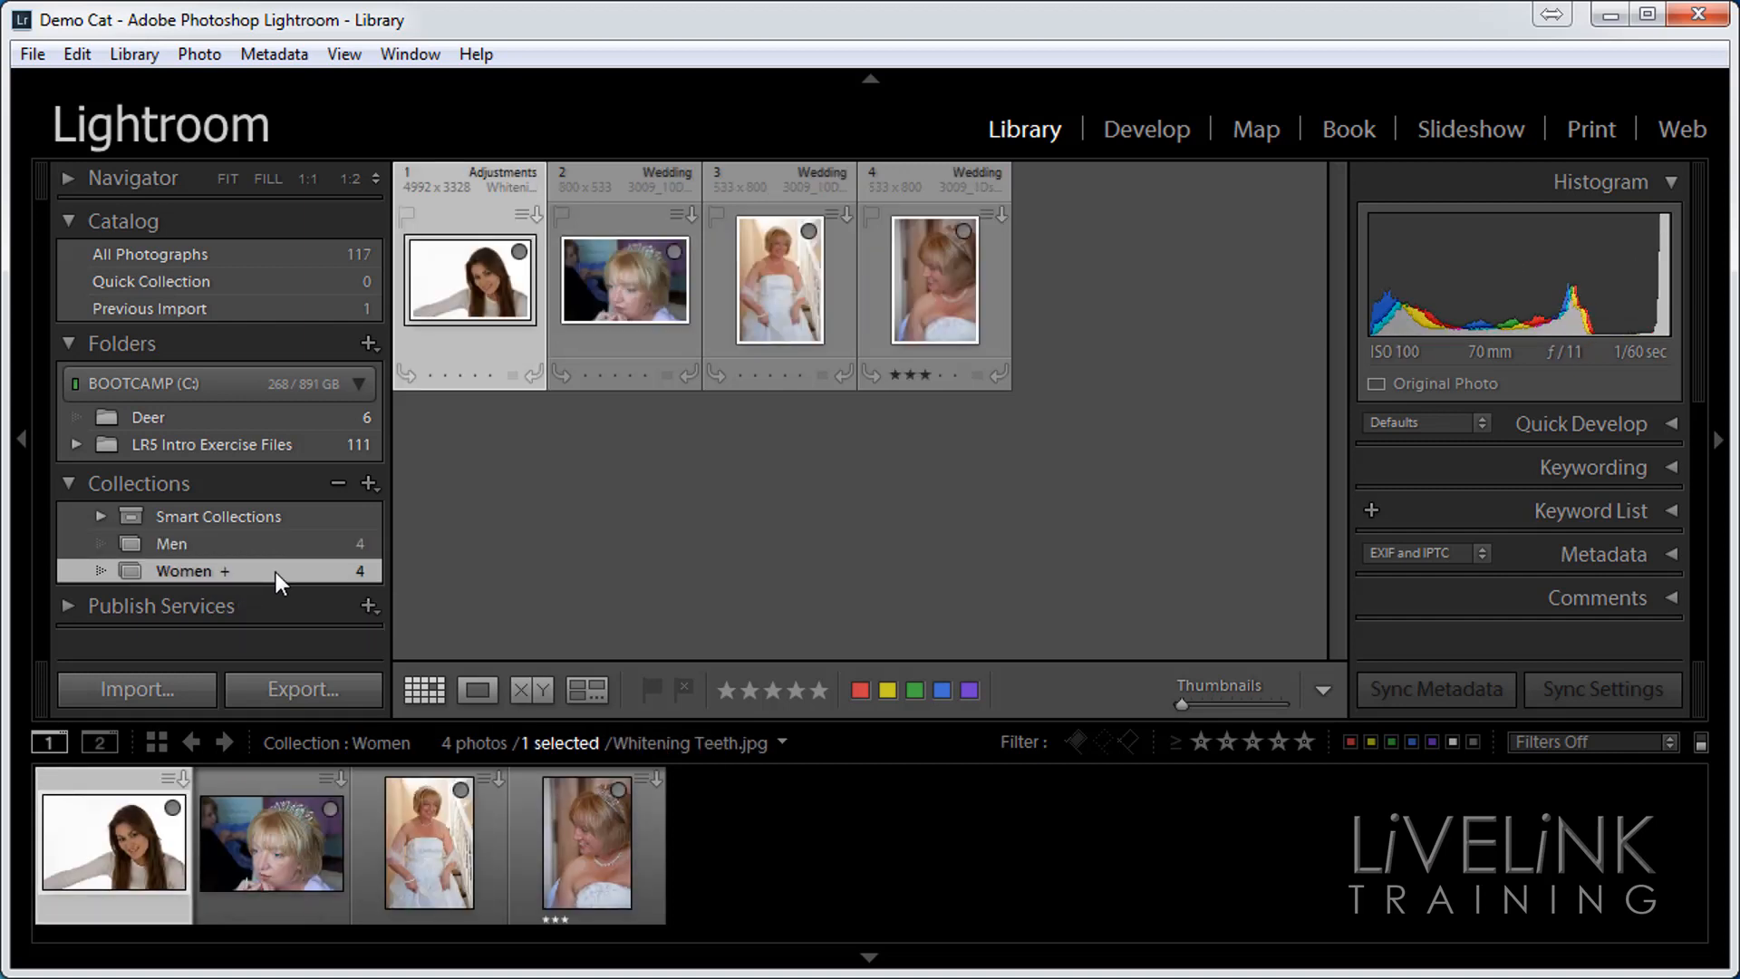